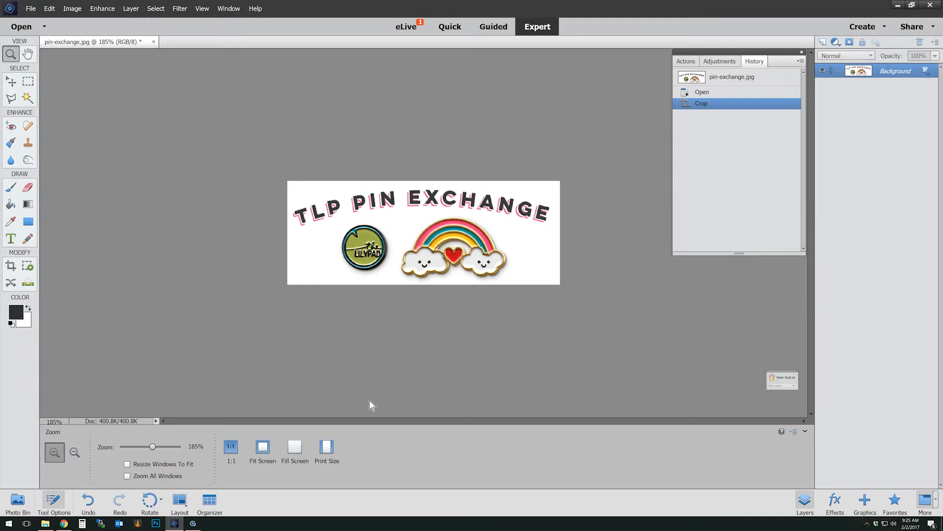
Step: Switch to the Chrome browser and open the Cake White Outline Icons artwork in Vecteezy's online editor
{"action": "left_click", "coordinate": [64, 522]}
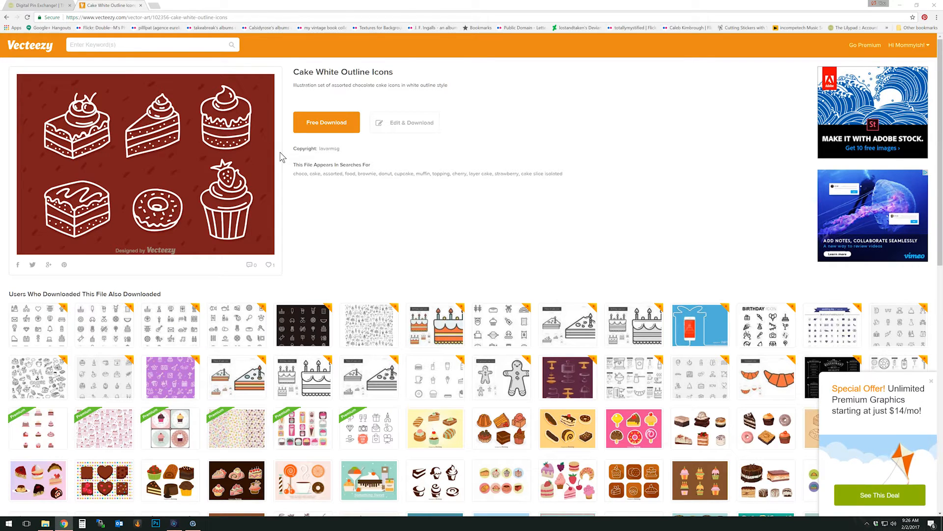
{"action": "left_click", "coordinate": [185, 529]}
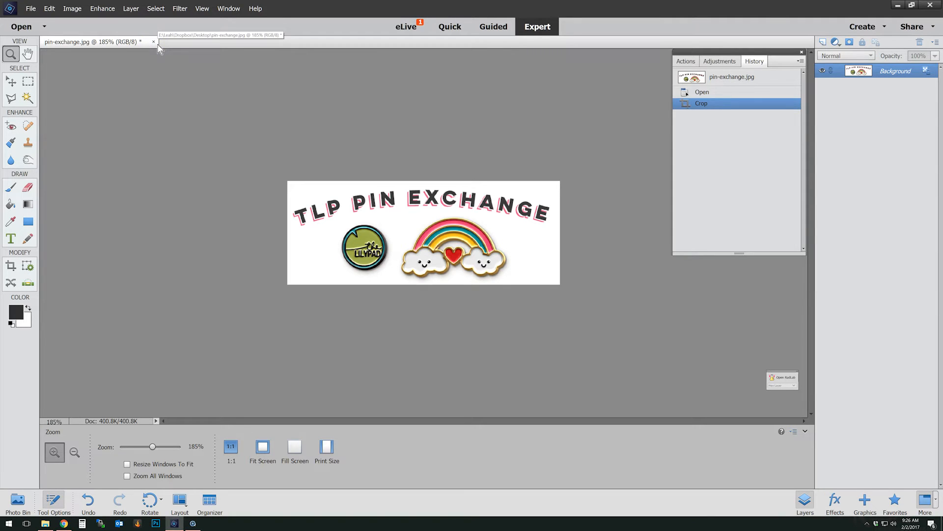
{"action": "left_click", "coordinate": [75, 520]}
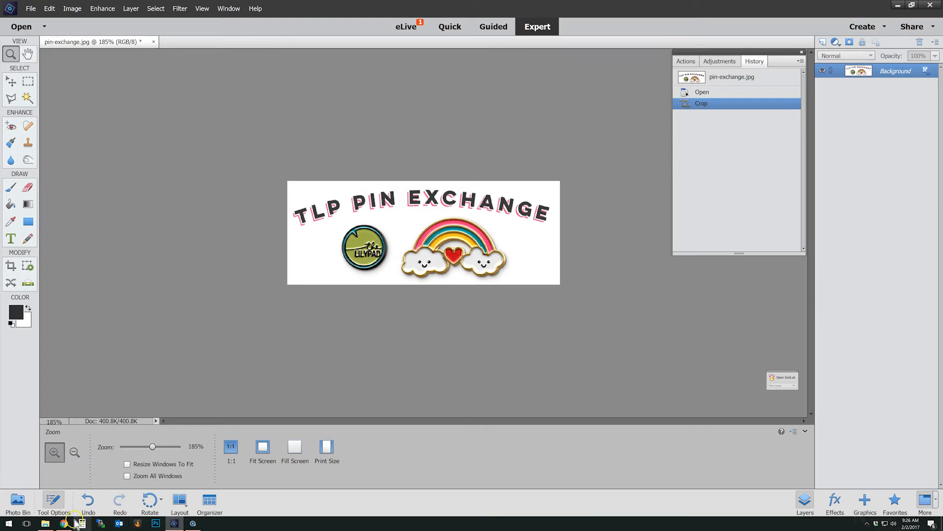
{"action": "mouse_move", "coordinate": [70, 525]}
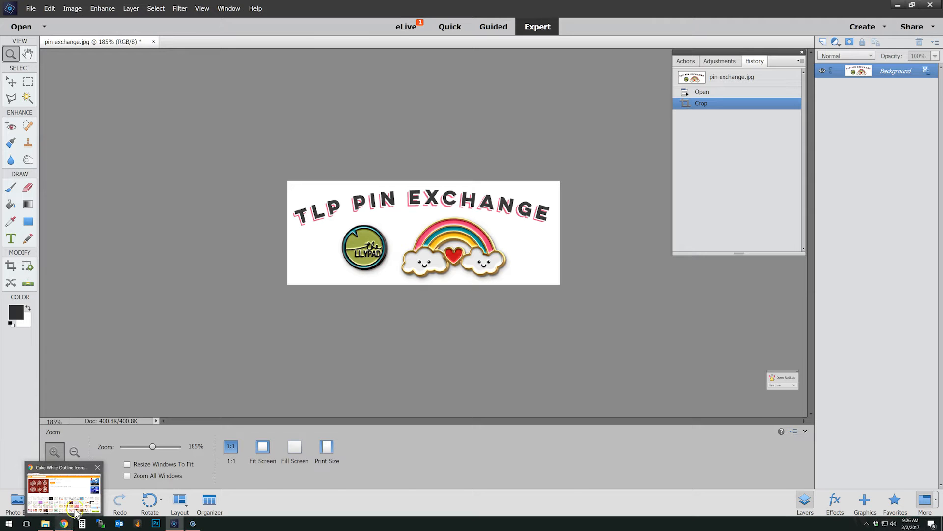
{"action": "left_click", "coordinate": [69, 491]}
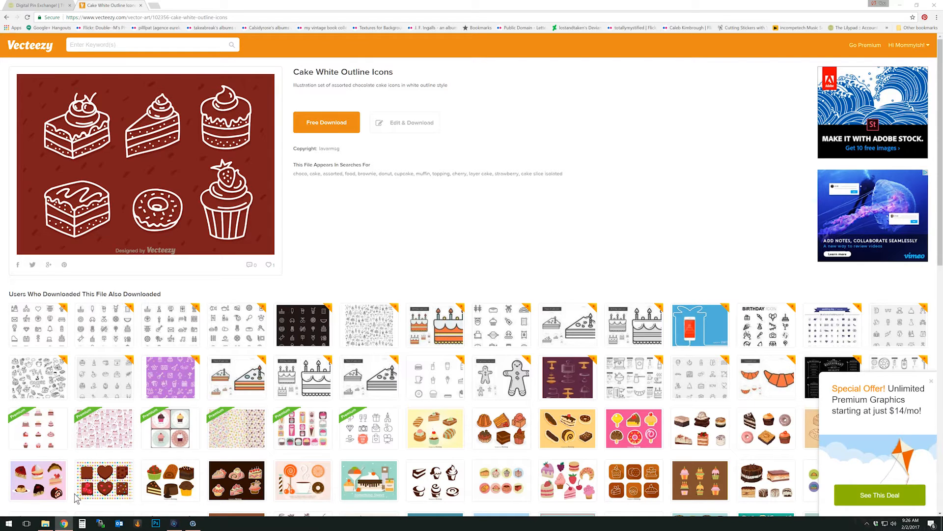
{"action": "left_click", "coordinate": [77, 498]}
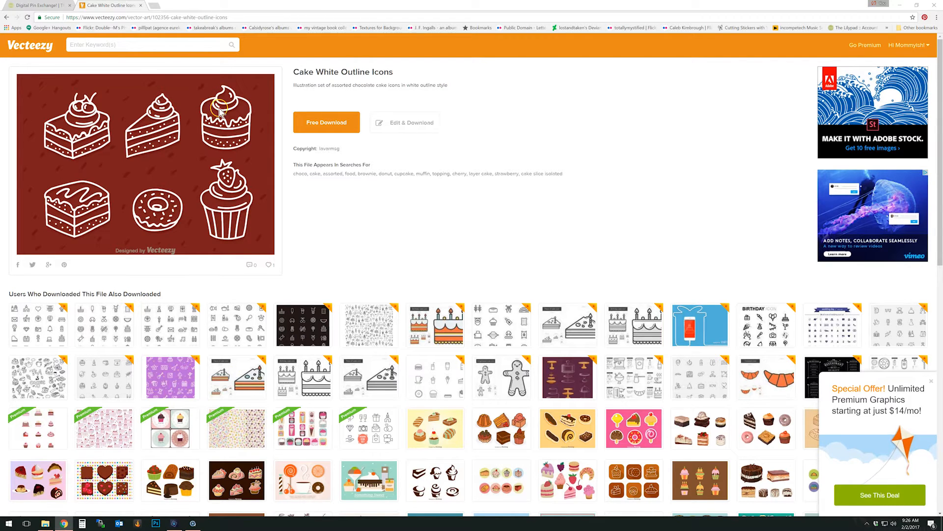
{"action": "left_click", "coordinate": [406, 126]}
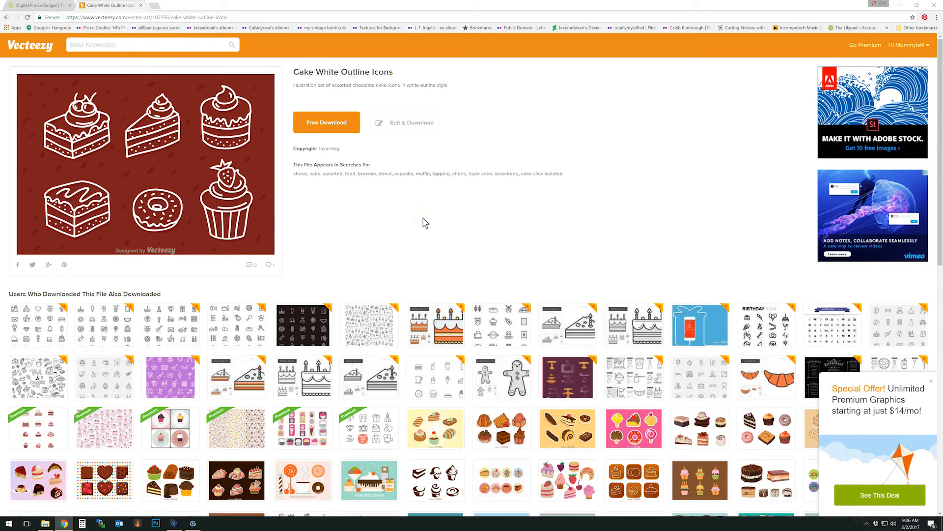
{"action": "left_click", "coordinate": [421, 125]}
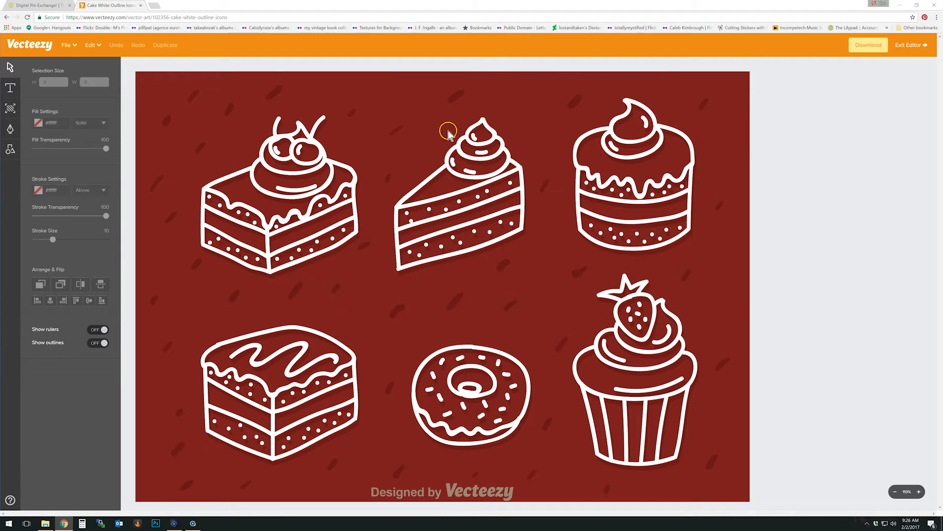
Step: Set the fill transparency of the artwork's large red background rectangle to 0
{"action": "left_click", "coordinate": [106, 148]}
{"action": "left_click", "coordinate": [398, 310]}
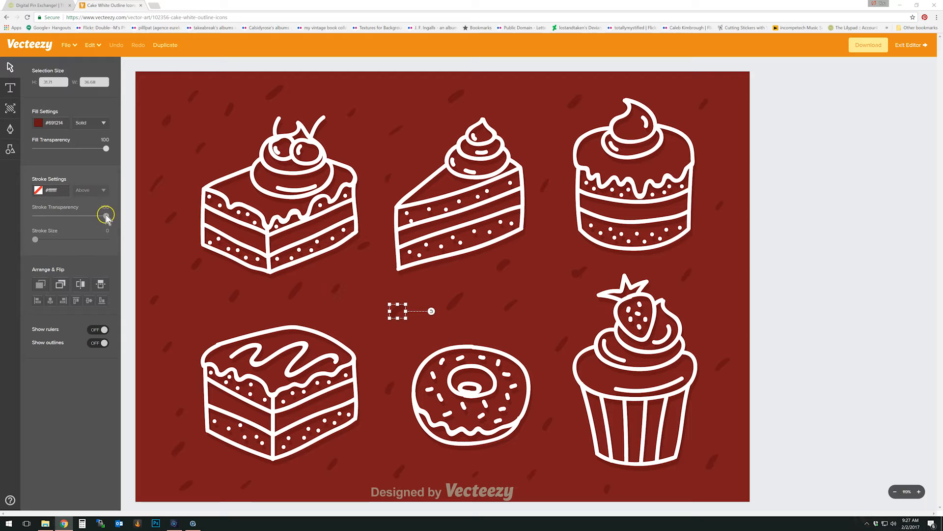
{"action": "left_click", "coordinate": [368, 296]}
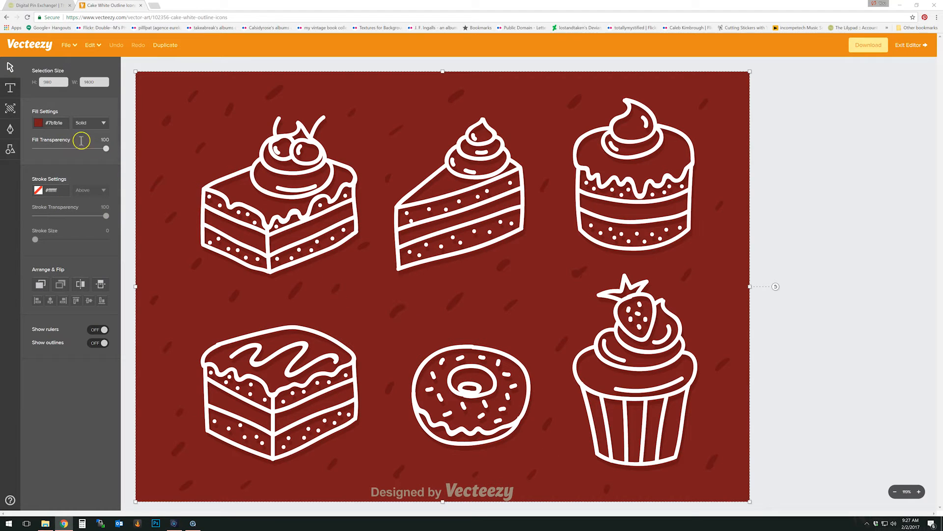
{"action": "left_click_drag", "start_coordinate": [107, 149], "coordinate": [13, 150]}
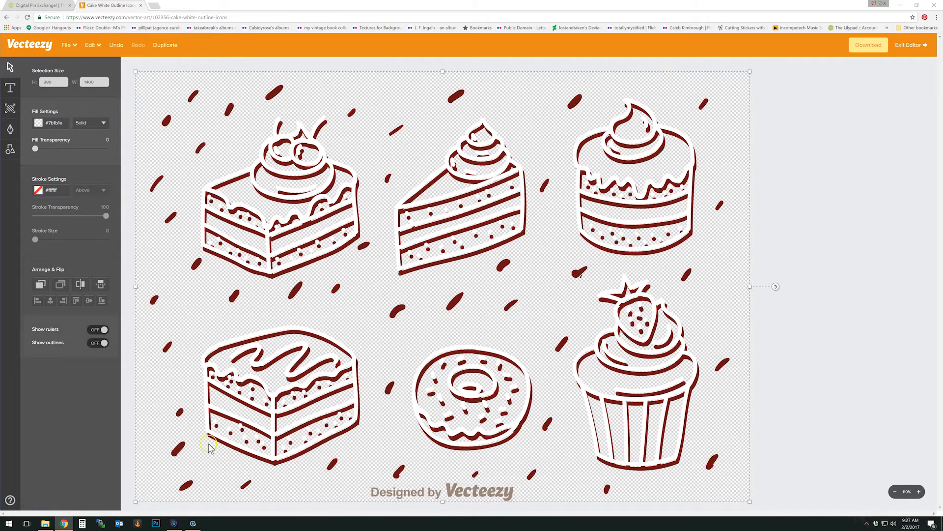
Step: Set the fill transparency of the cherry-topped cake's dark red shadow to 0 and select the small shadow stroke beneath its whipped topping
{"action": "left_click", "coordinate": [288, 278]}
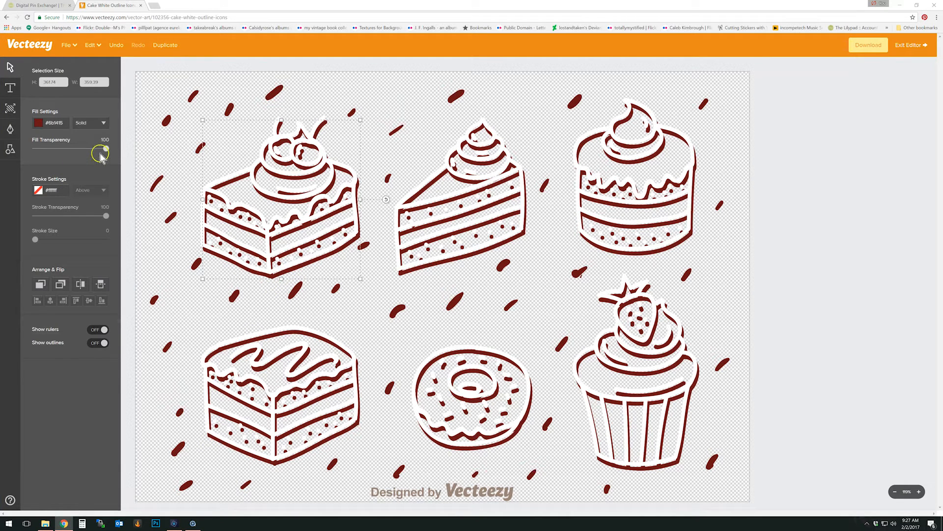
{"action": "left_click_drag", "start_coordinate": [106, 148], "coordinate": [77, 148]}
{"action": "left_click_drag", "start_coordinate": [10, 147], "coordinate": [13, 172]}
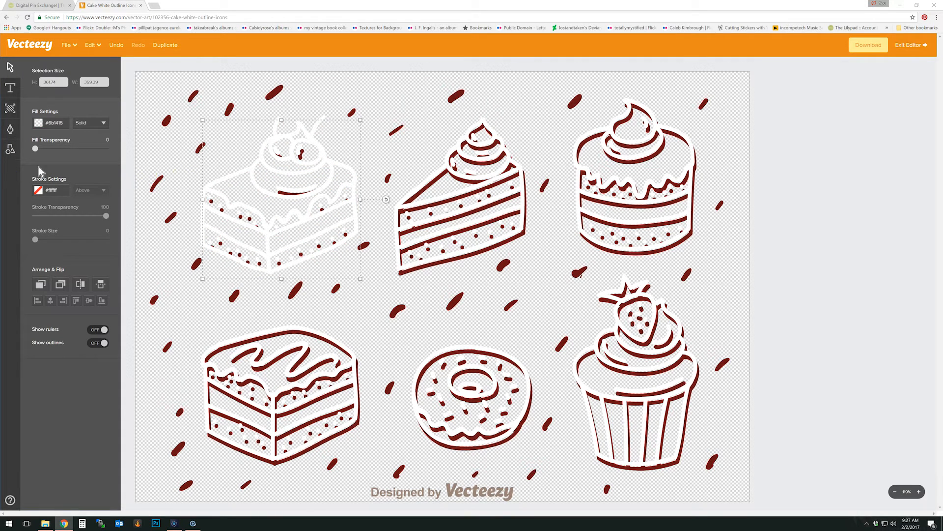
{"action": "left_click", "coordinate": [288, 195]}
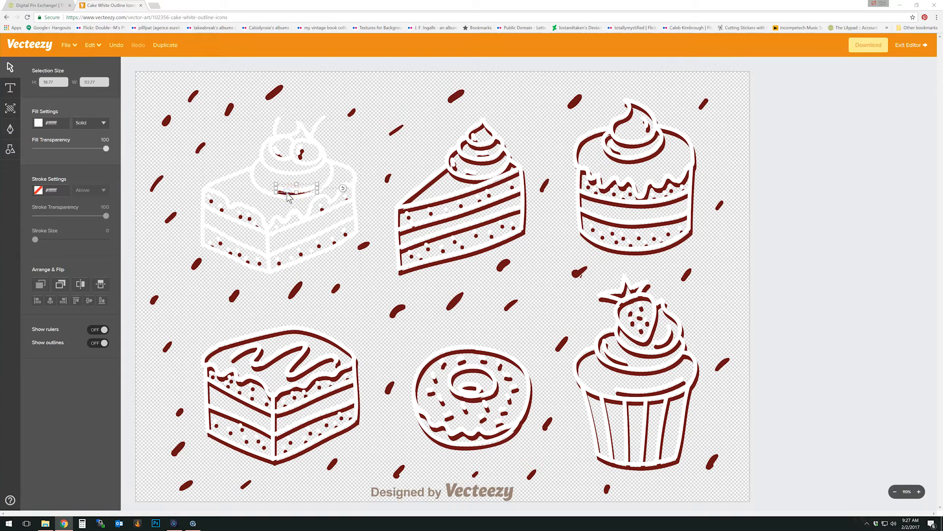
{"action": "left_click", "coordinate": [287, 198]}
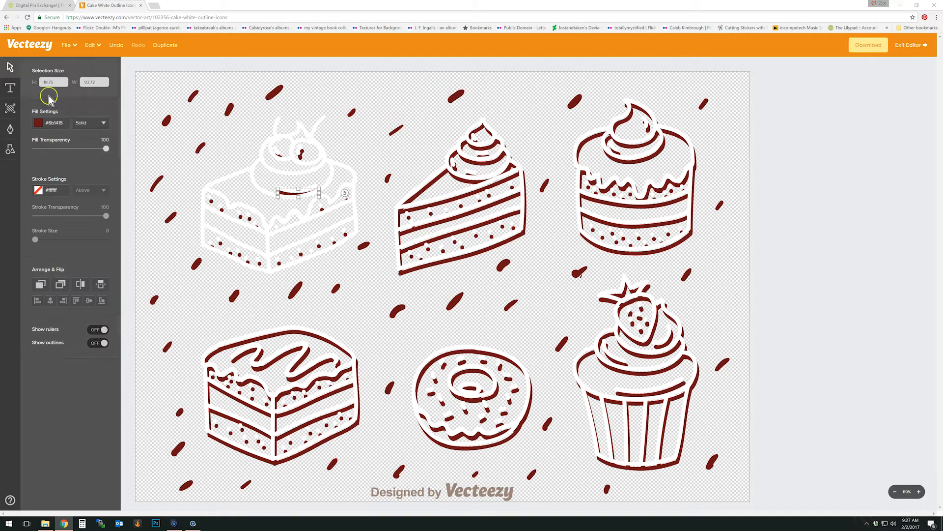
Step: Download the edited cake artwork as a PNG
{"action": "left_click", "coordinate": [70, 47]}
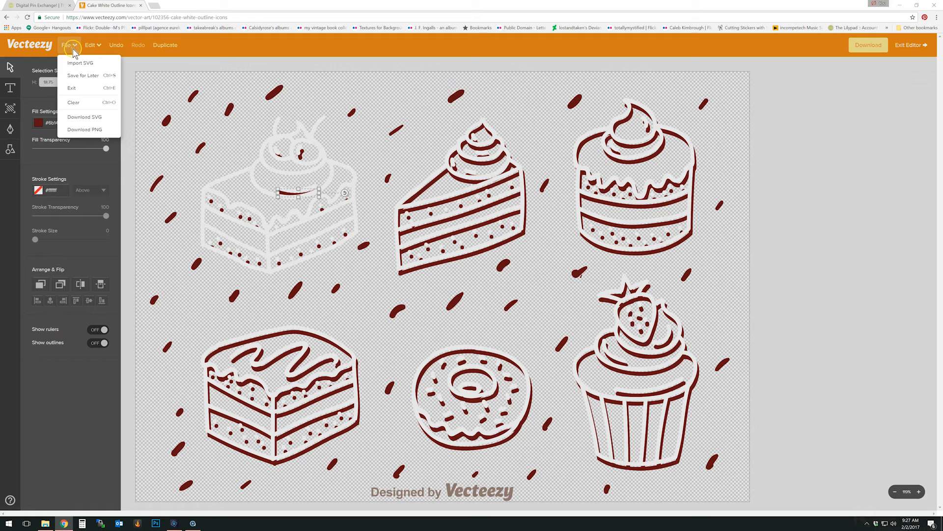
{"action": "left_click", "coordinate": [90, 130]}
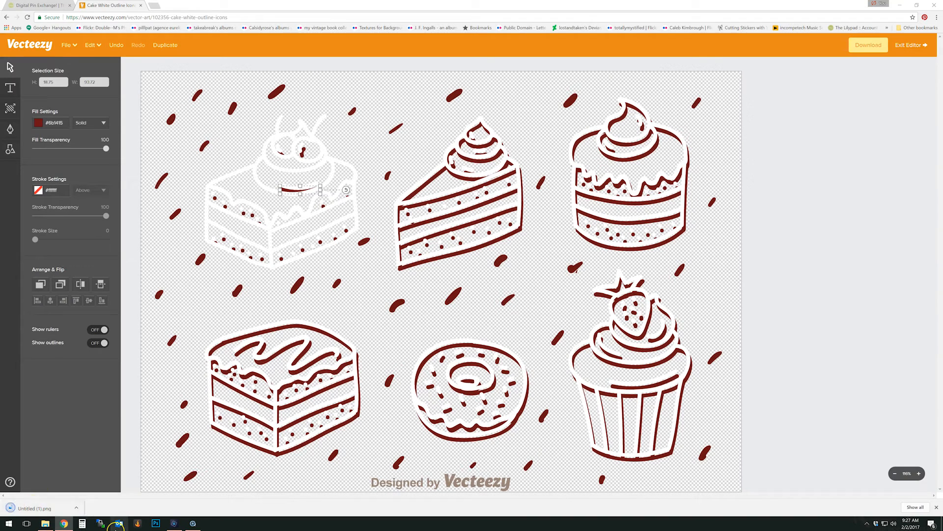
Step: Switch to Photoshop Elements and close pin-exchange.jpg without saving its changes
{"action": "left_click", "coordinate": [174, 523]}
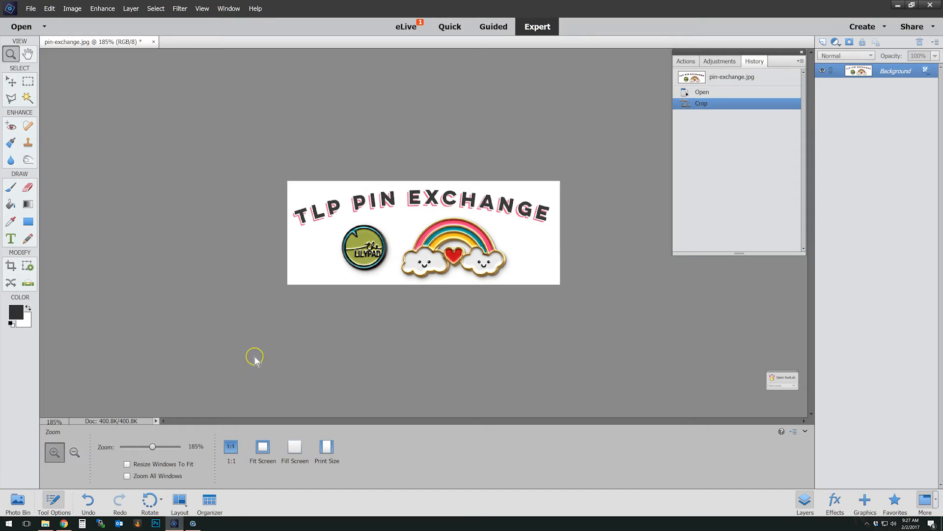
{"action": "left_click", "coordinate": [153, 43]}
{"action": "left_click", "coordinate": [467, 203]}
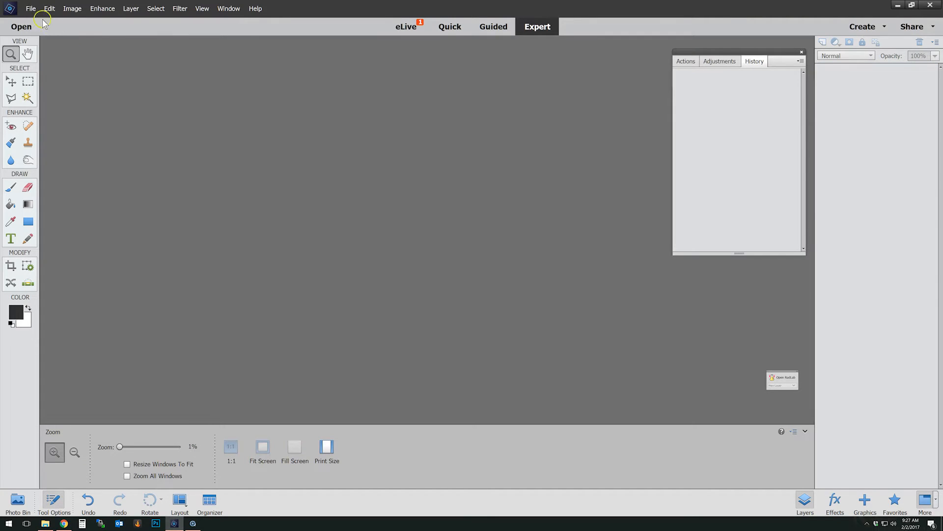
Step: Open Untitled (1).png from the Downloads folder, limiting the listed files to the PNG format
{"action": "left_click", "coordinate": [30, 8]}
{"action": "left_click", "coordinate": [44, 27]}
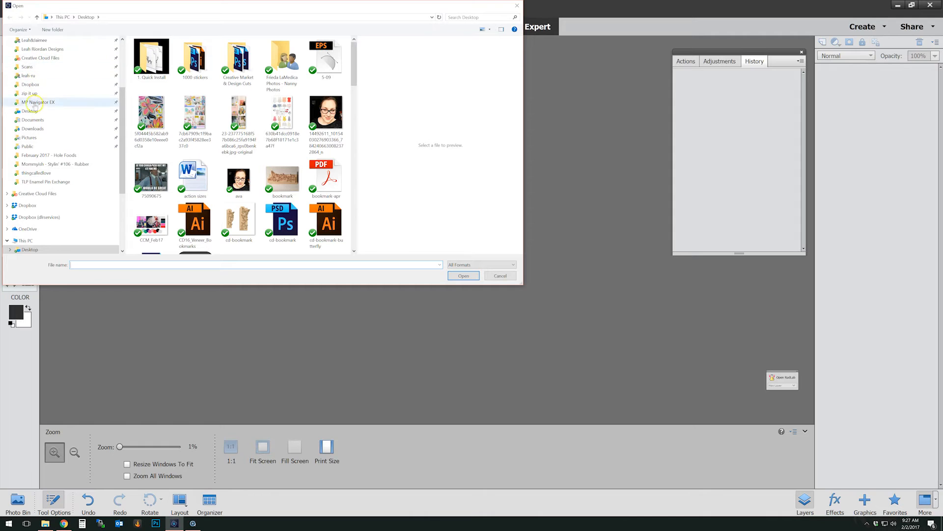
{"action": "left_click", "coordinate": [33, 128]}
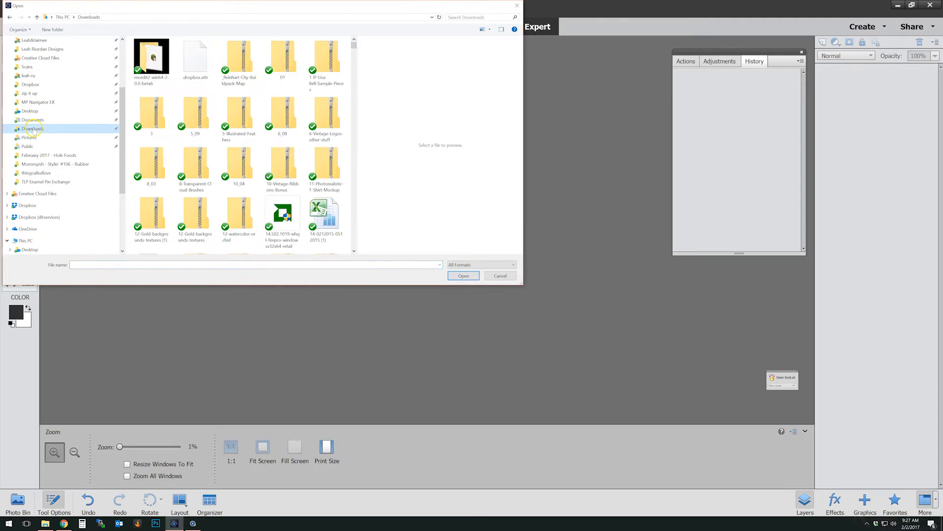
{"action": "left_click", "coordinate": [471, 265]}
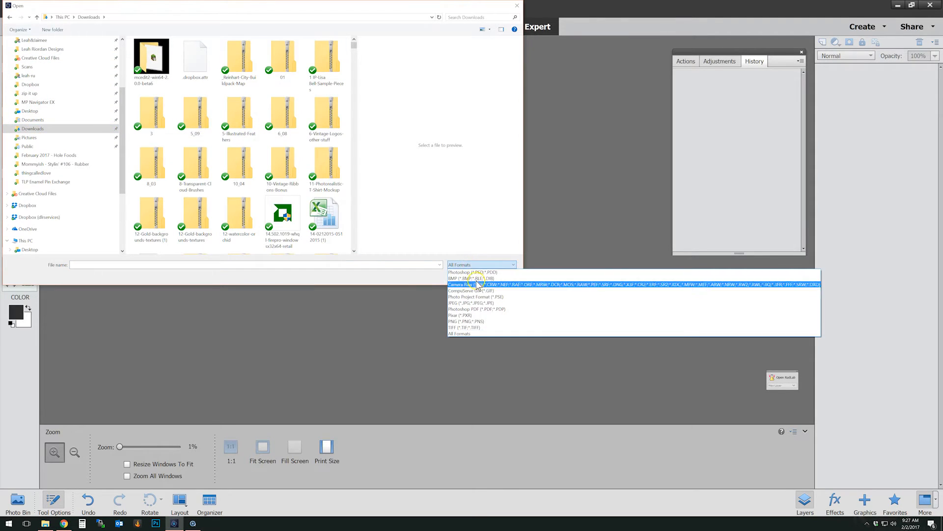
{"action": "left_click", "coordinate": [484, 320]}
{"action": "double_click", "coordinate": [289, 115]}
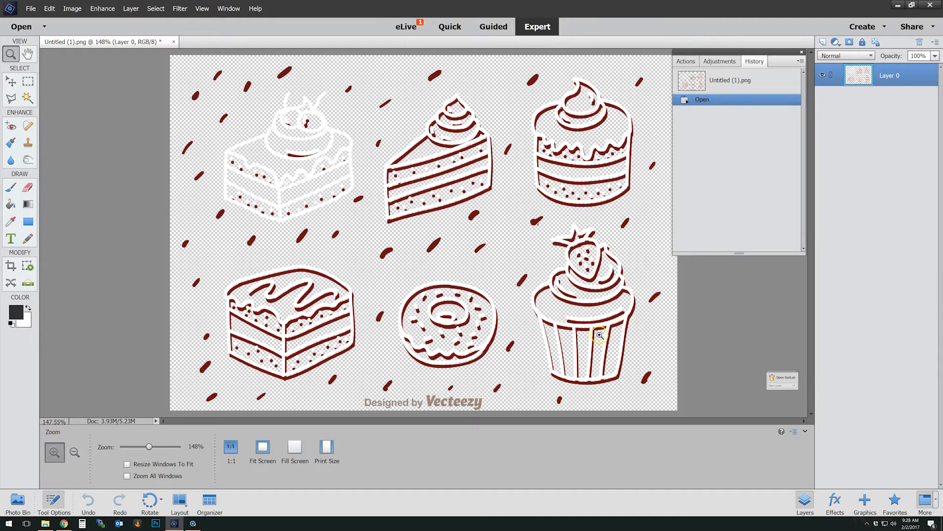
Step: Select the cupcake's white outline with the Magic Wand at a tolerance of 32
{"action": "left_click_drag", "start_coordinate": [534, 229], "coordinate": [653, 389]}
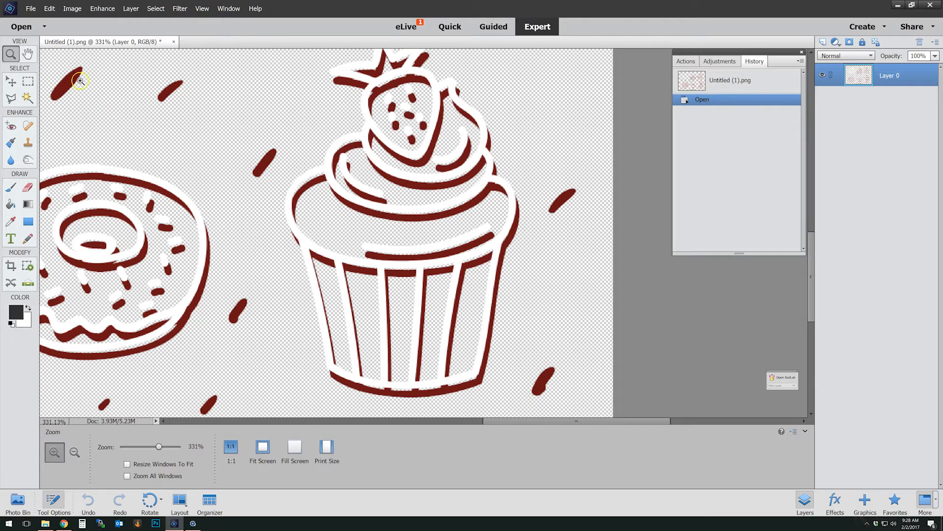
{"action": "left_click", "coordinate": [27, 98]}
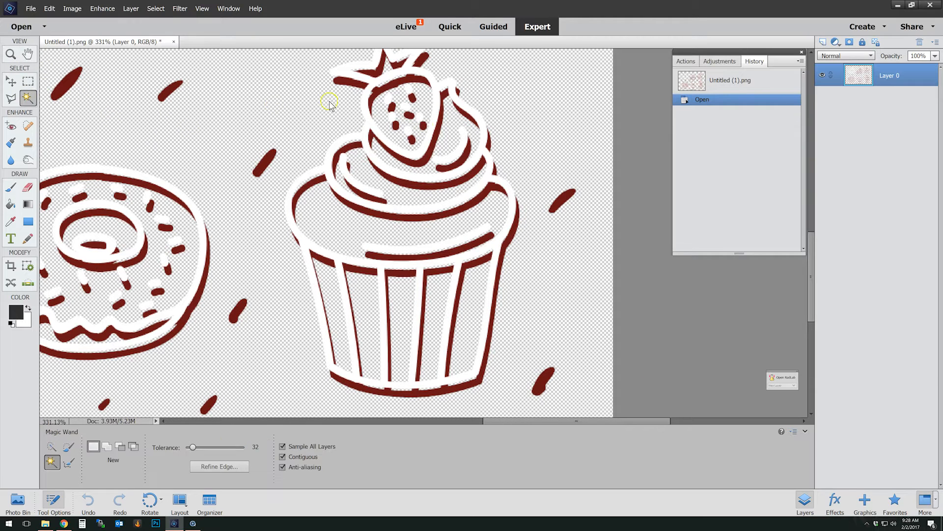
{"action": "left_click", "coordinate": [421, 265]}
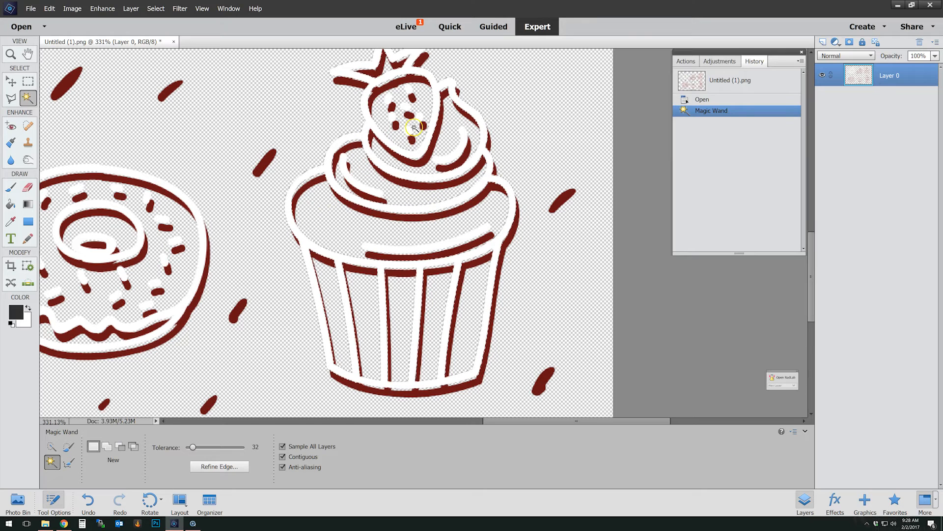
Step: Add the white seeds inside the cupcake's strawberry to the Magic Wand selection
{"action": "scroll", "coordinate": [444, 271], "scroll_direction": "up", "scroll_amount": 3}
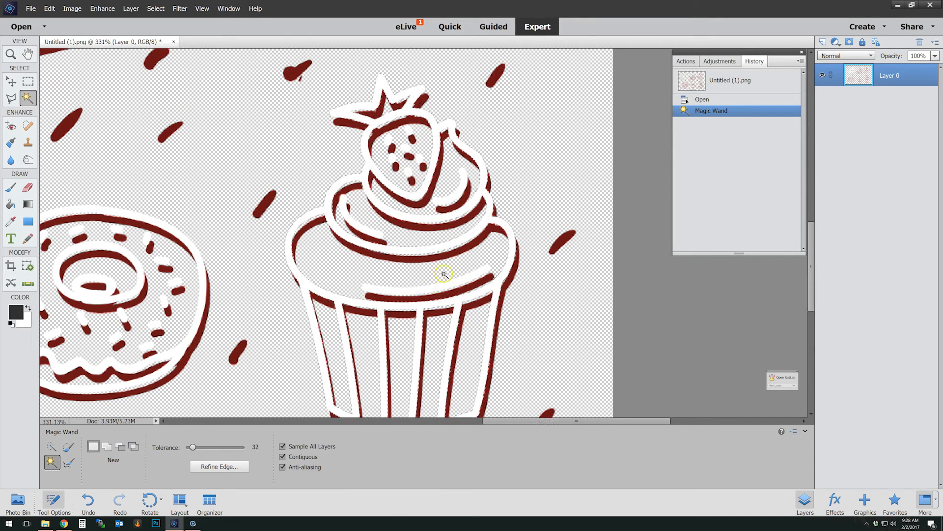
{"action": "key", "text": "shift"}
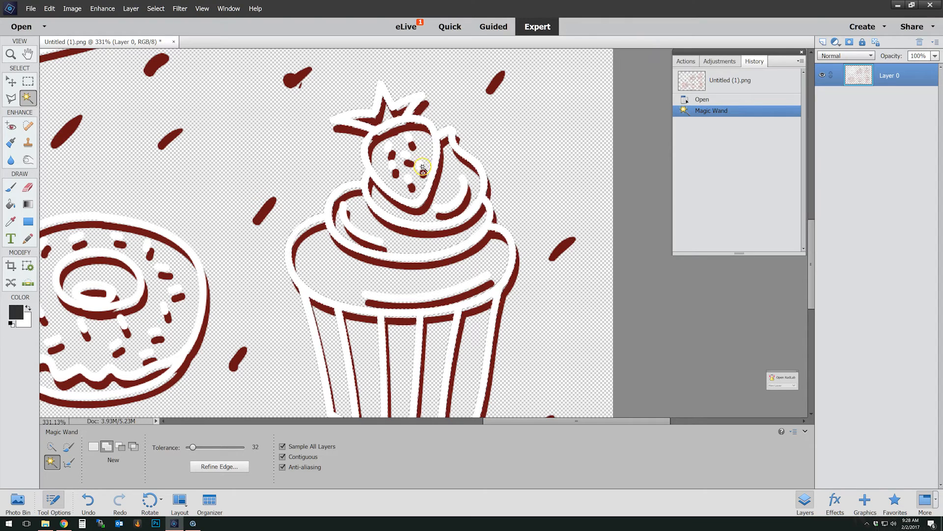
{"action": "left_click", "coordinate": [405, 156], "text": "shift"}
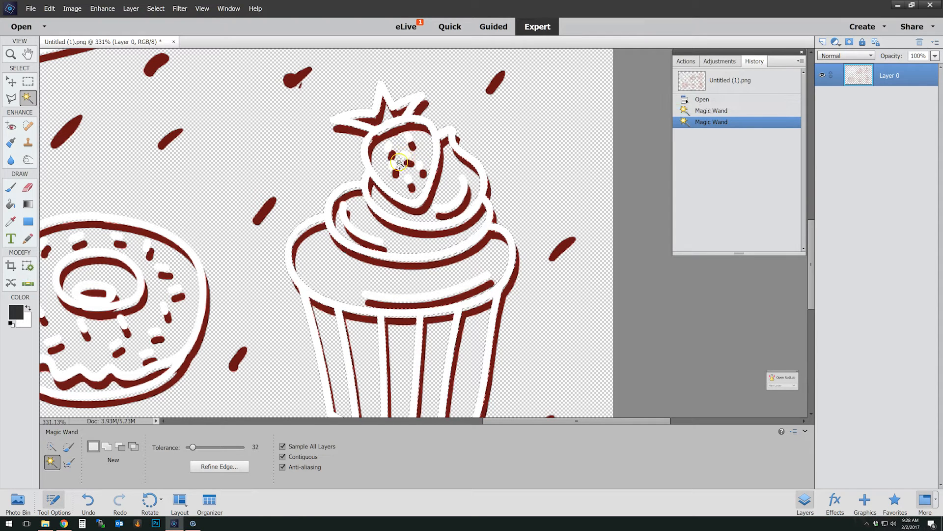
{"action": "left_click", "coordinate": [395, 160], "text": "shift"}
{"action": "left_click", "coordinate": [409, 179], "text": "shift"}
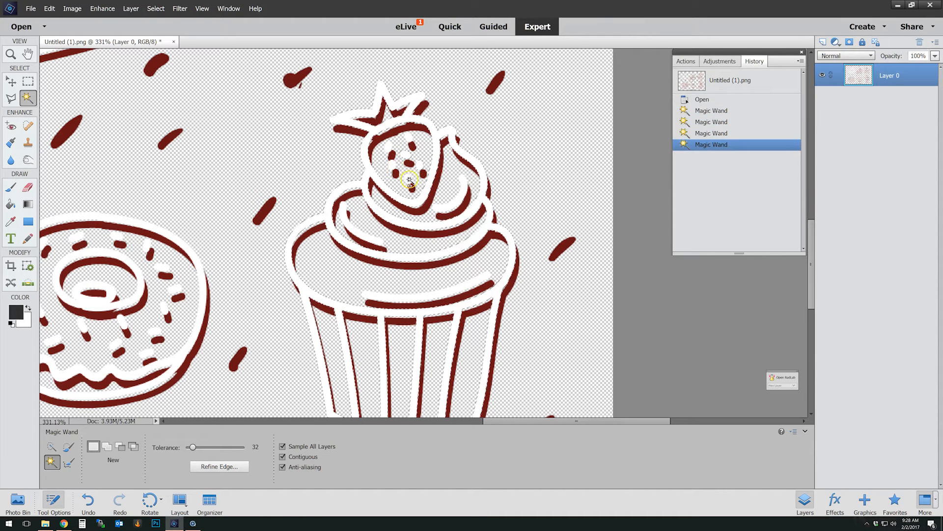
{"action": "left_click", "coordinate": [410, 185], "text": "shift"}
{"action": "left_click", "coordinate": [412, 141], "text": "shift"}
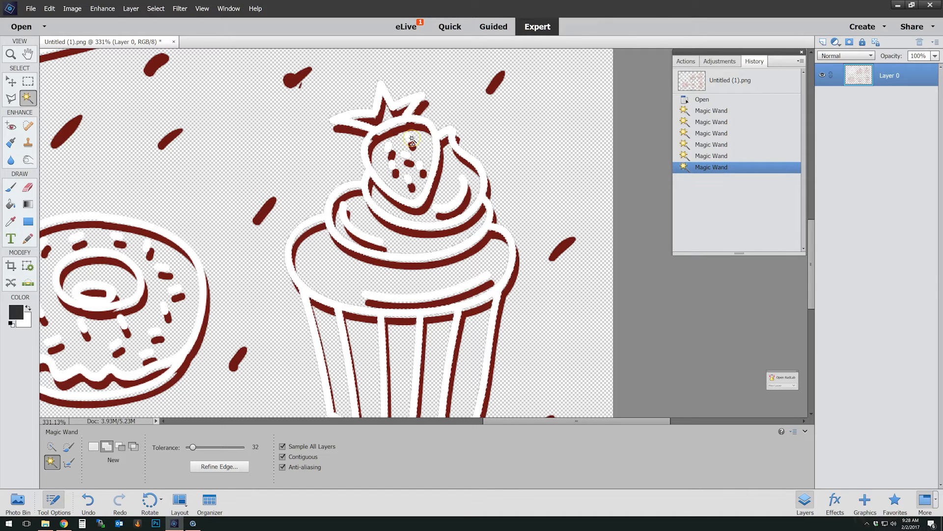
{"action": "left_click", "coordinate": [411, 140], "text": "shift"}
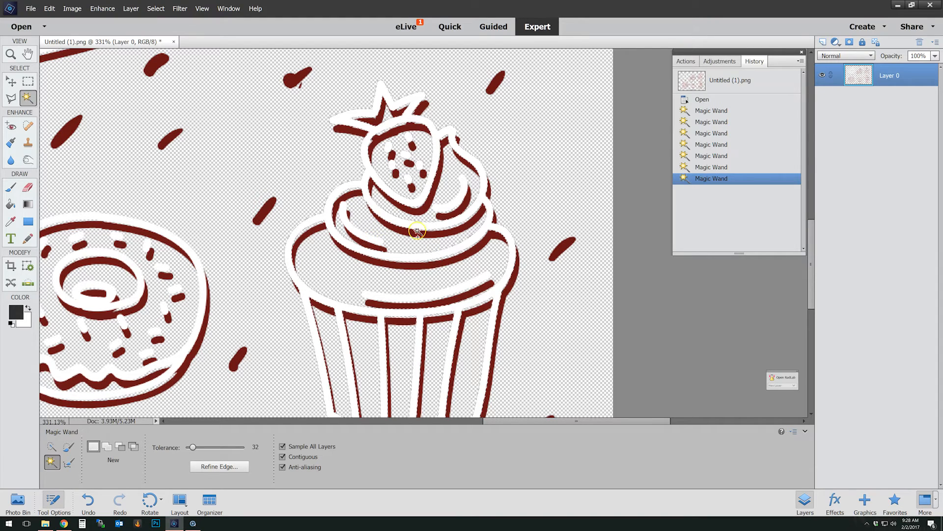
Step: Add the separate white highlight strokes on the cupcake's frosting to the selection
{"action": "left_click", "coordinate": [459, 208], "text": "shift"}
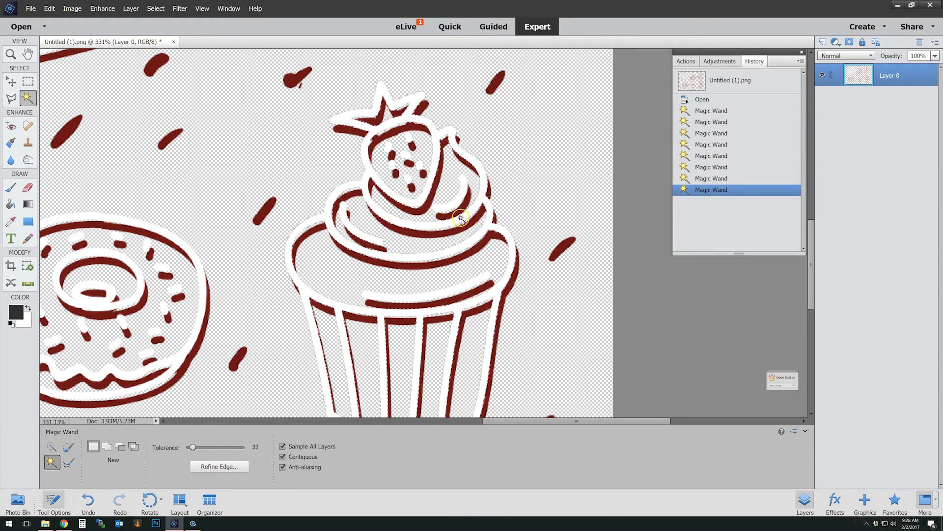
{"action": "left_click", "coordinate": [450, 294], "text": "shift"}
{"action": "left_click", "coordinate": [450, 295], "text": "shift"}
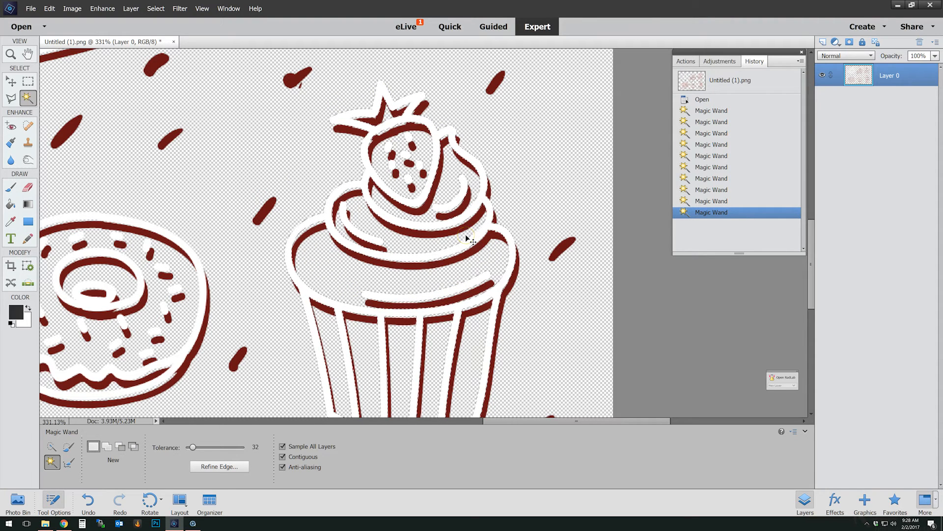
Step: Create a transparent RGB document 300 pixels wide at 300 pixels/inch and paste the cupcake outline into it
{"action": "left_click", "coordinate": [49, 9]}
{"action": "mouse_move", "coordinate": [30, 8]}
{"action": "mouse_move", "coordinate": [89, 18]}
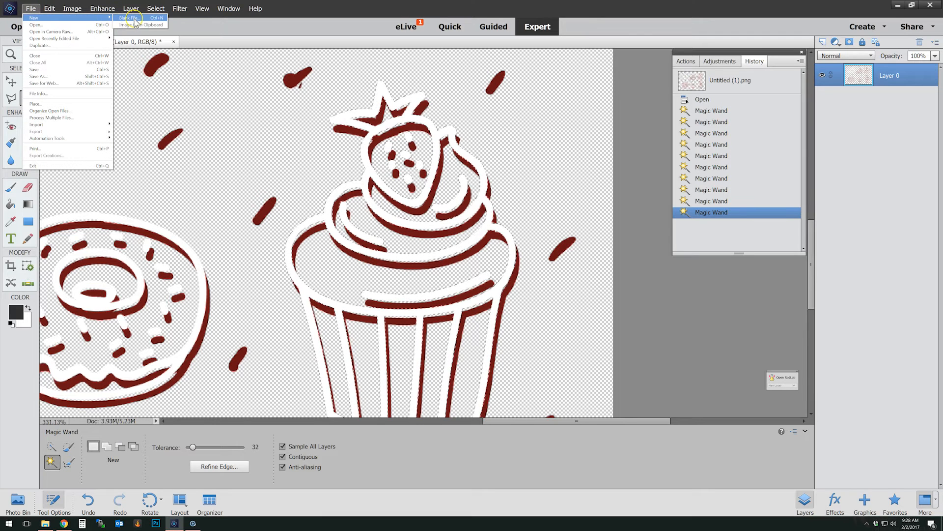
{"action": "left_click", "coordinate": [130, 18]}
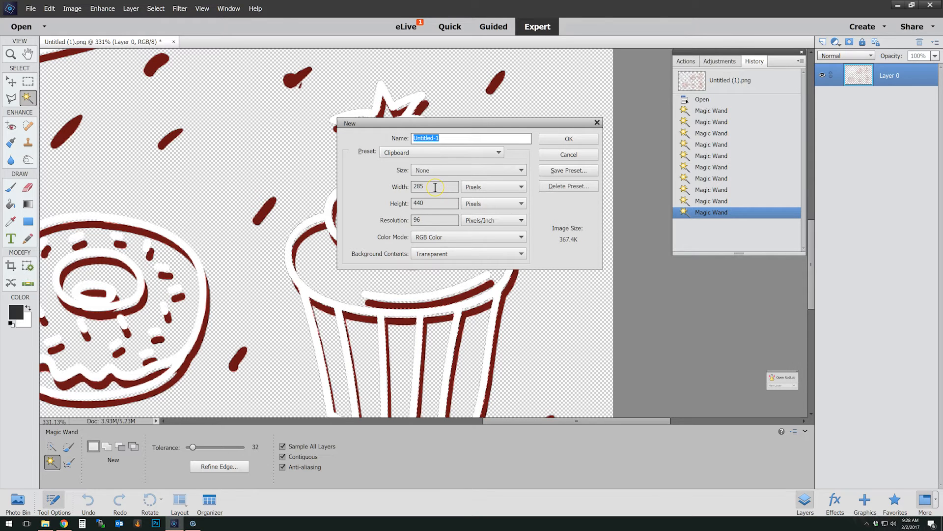
{"action": "left_click", "coordinate": [428, 221]}
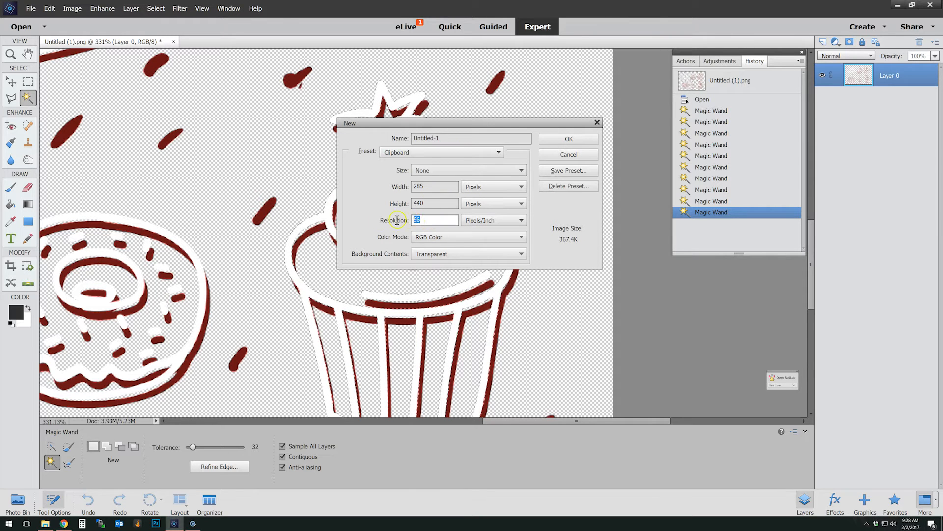
{"action": "type", "text": "300"}
{"action": "left_click", "coordinate": [431, 186]}
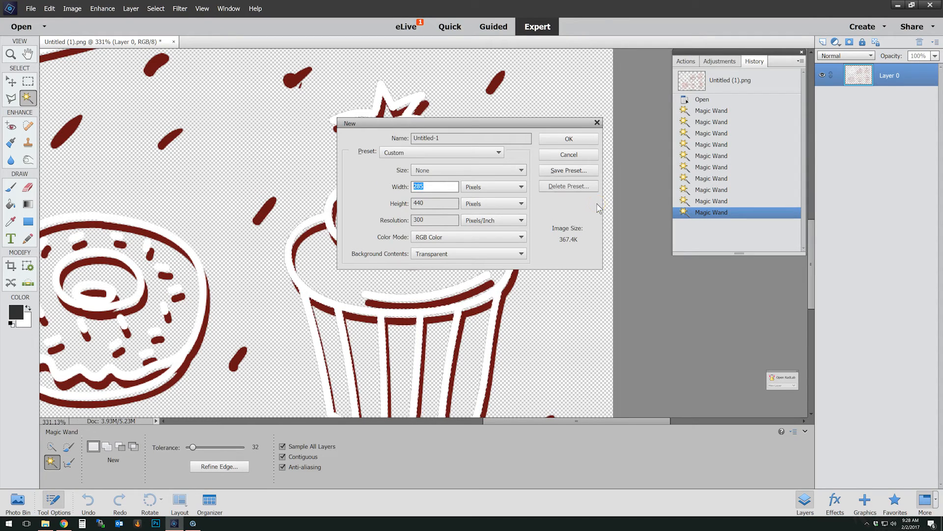
{"action": "type", "text": "3"}
{"action": "key", "text": "Tab"}
{"action": "key", "text": "Tab"}
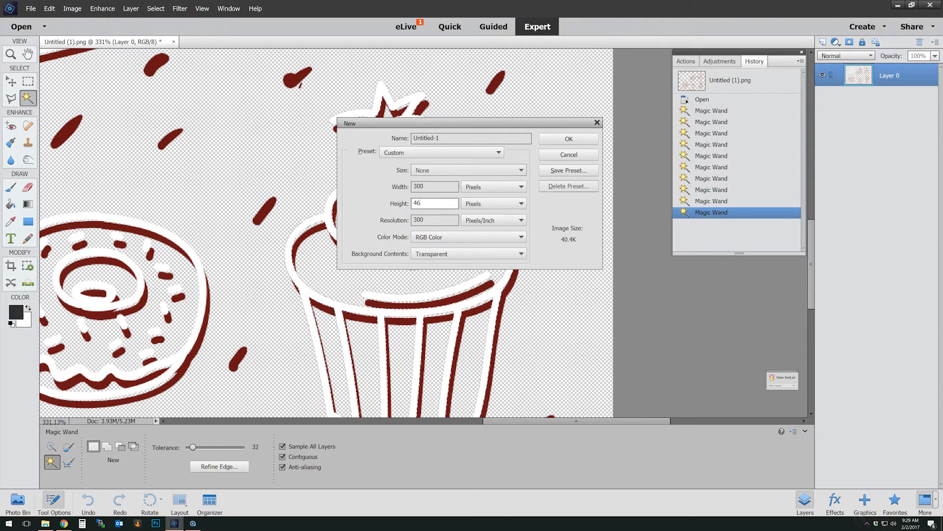
{"action": "left_click", "coordinate": [571, 139]}
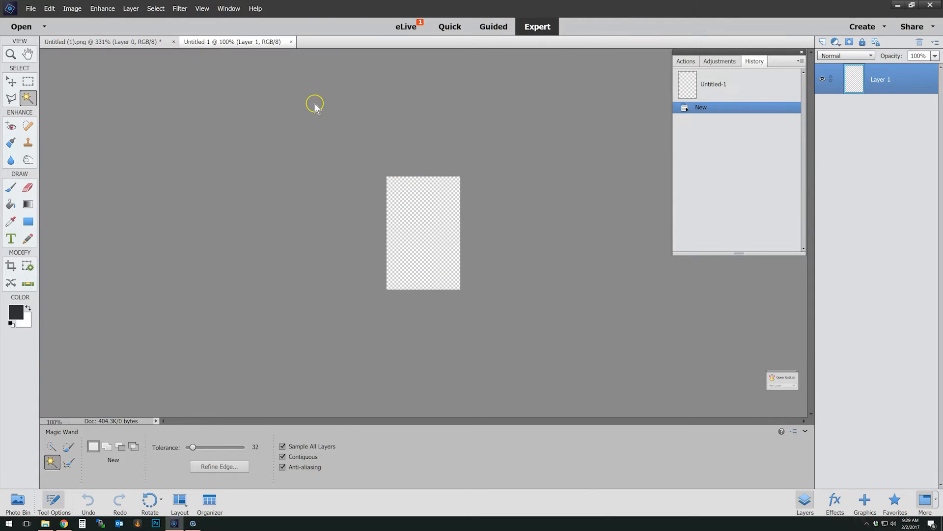
{"action": "key", "text": "ctrl+v"}
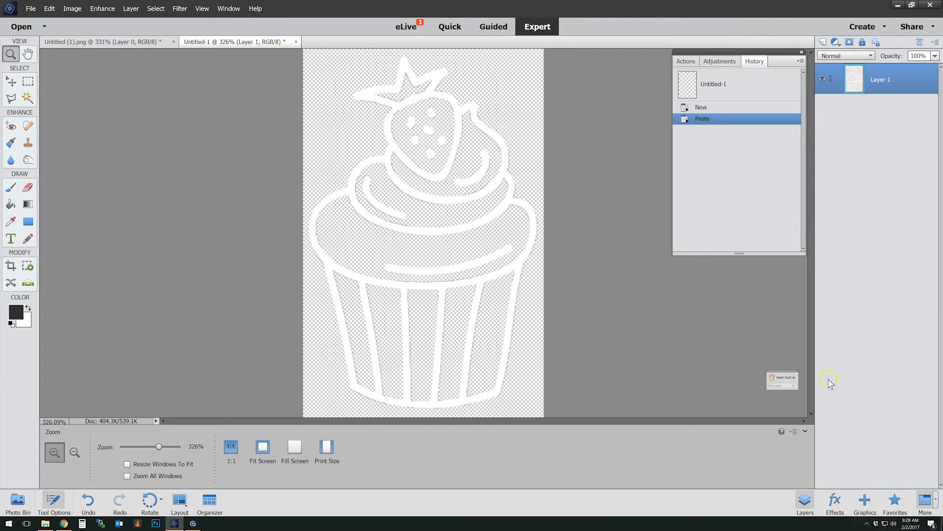
Step: Add a new layer clipped to the cupcake outline layer and fill it with dark gray using the Paint Bucket
{"action": "left_click", "coordinate": [823, 43]}
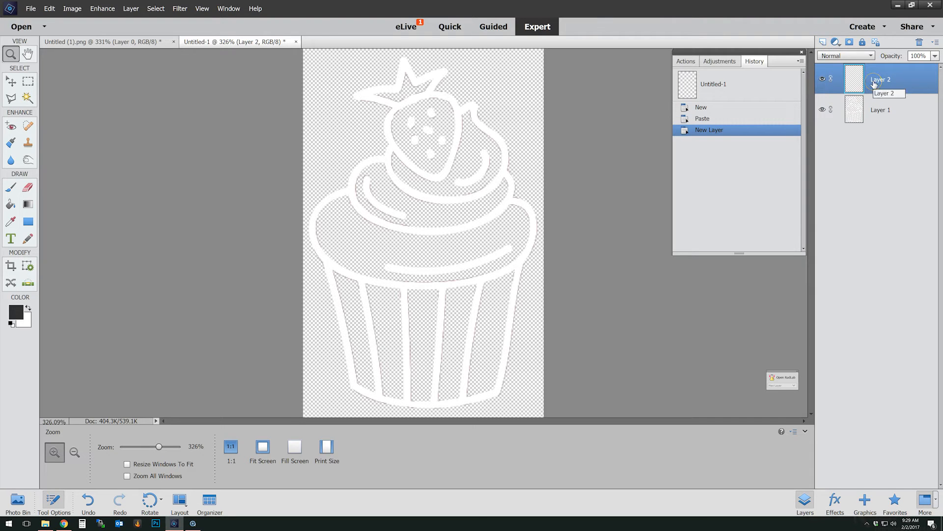
{"action": "key", "text": "ctrl+g"}
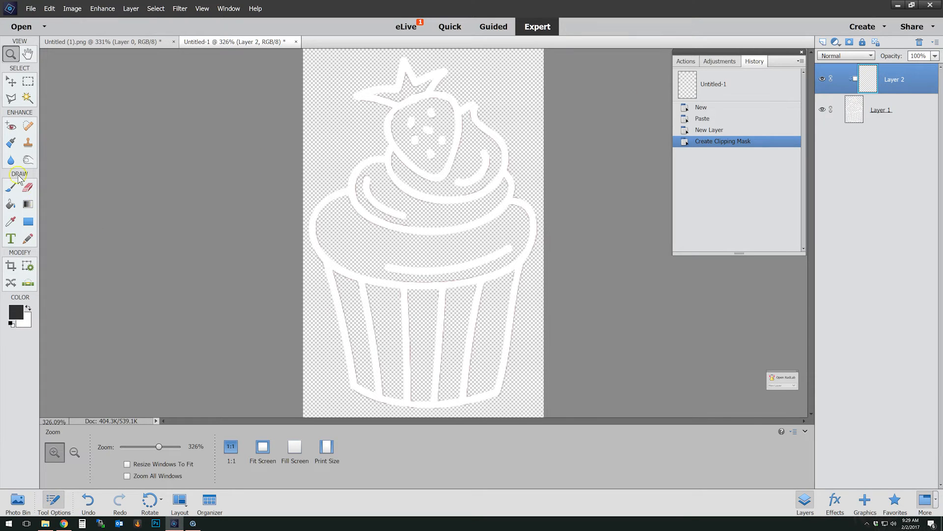
{"action": "left_click", "coordinate": [10, 204]}
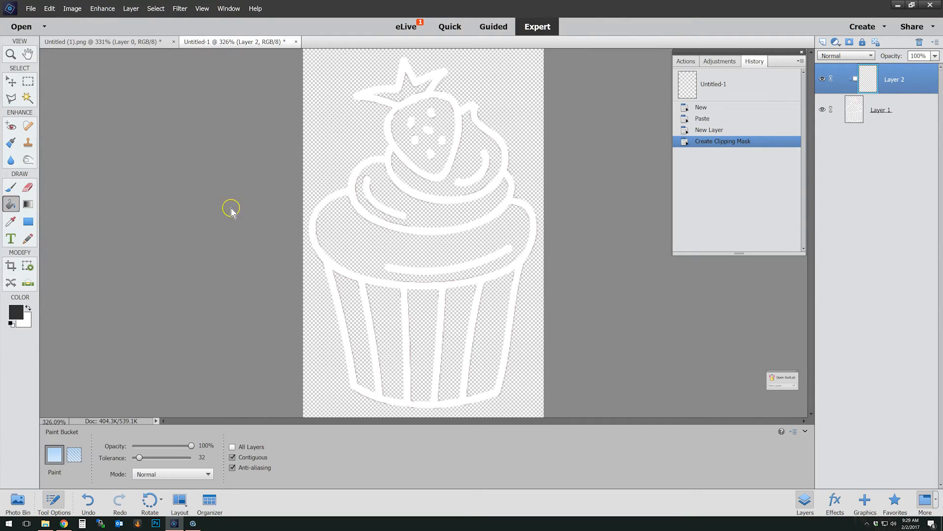
{"action": "left_click", "coordinate": [326, 194]}
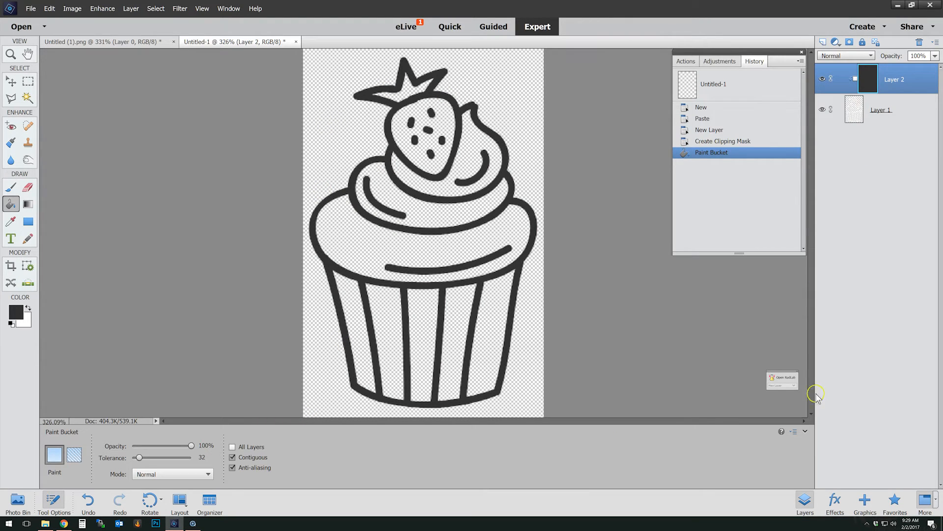
Step: Select the empty areas inside the cupcake's wrapper panels, frosting, strawberry and leaves with the Magic Wand
{"action": "left_click", "coordinate": [26, 98]}
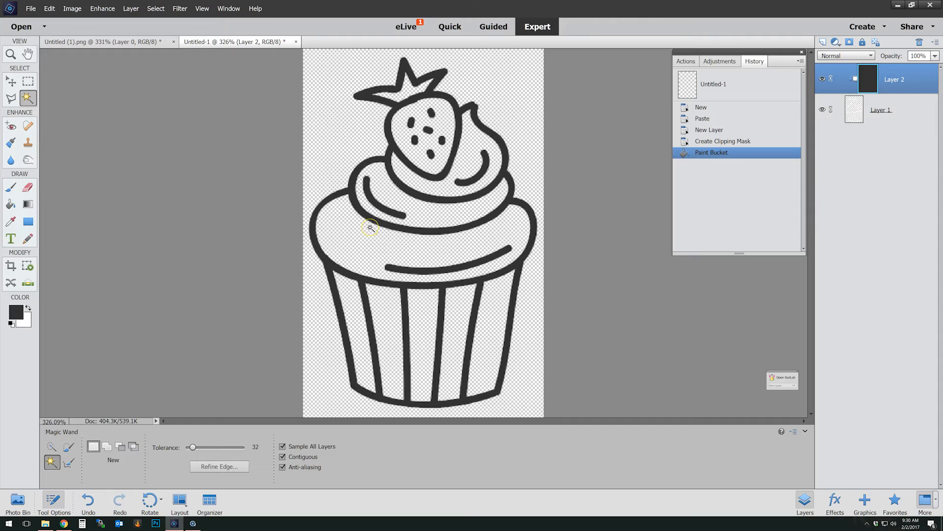
{"action": "left_click", "coordinate": [353, 302]}
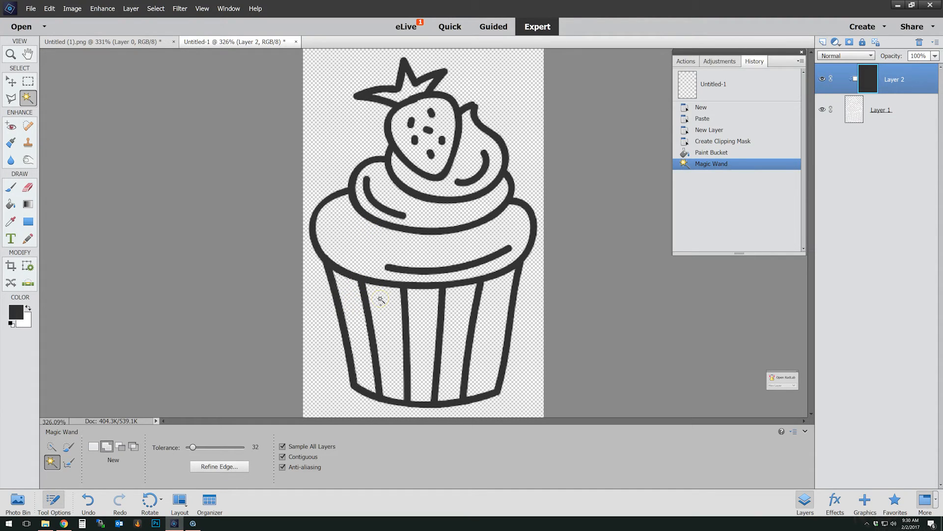
{"action": "left_click", "coordinate": [421, 301]}
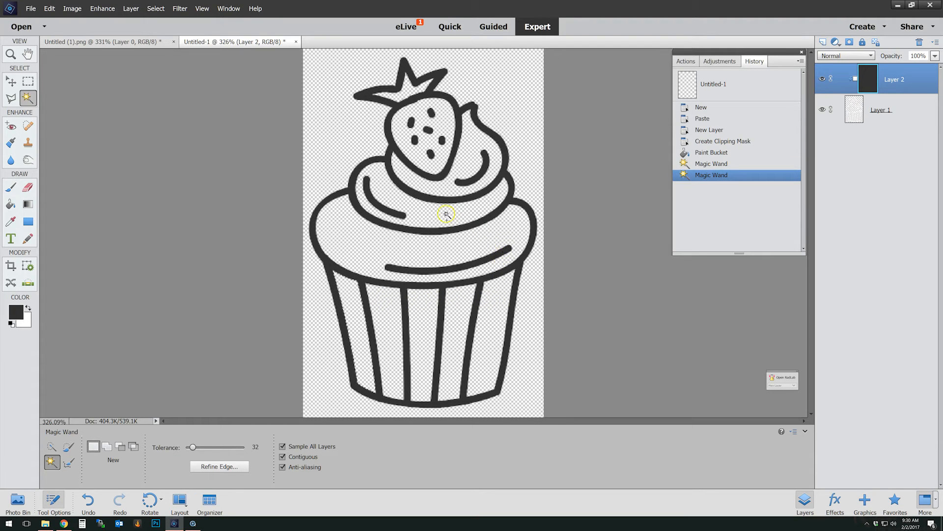
{"action": "left_click", "coordinate": [435, 165], "text": "shift"}
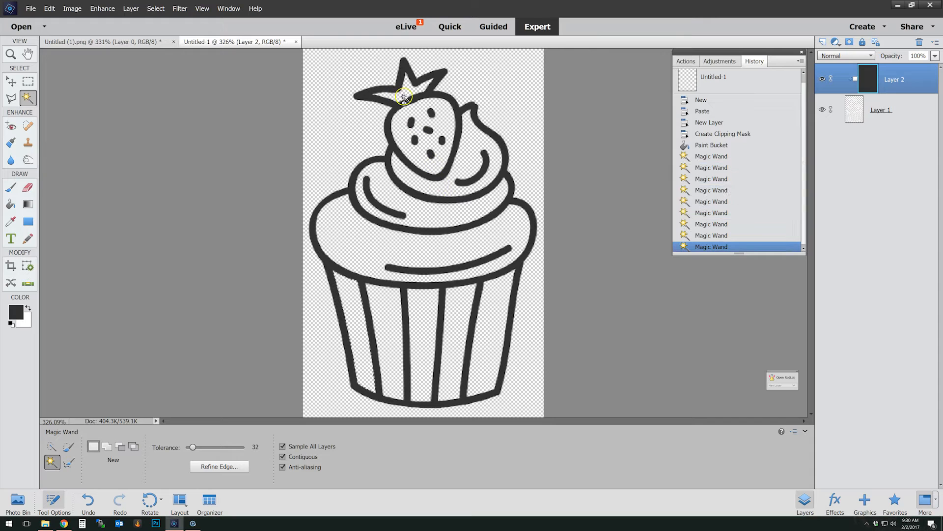
{"action": "left_click", "coordinate": [410, 97], "text": "shift"}
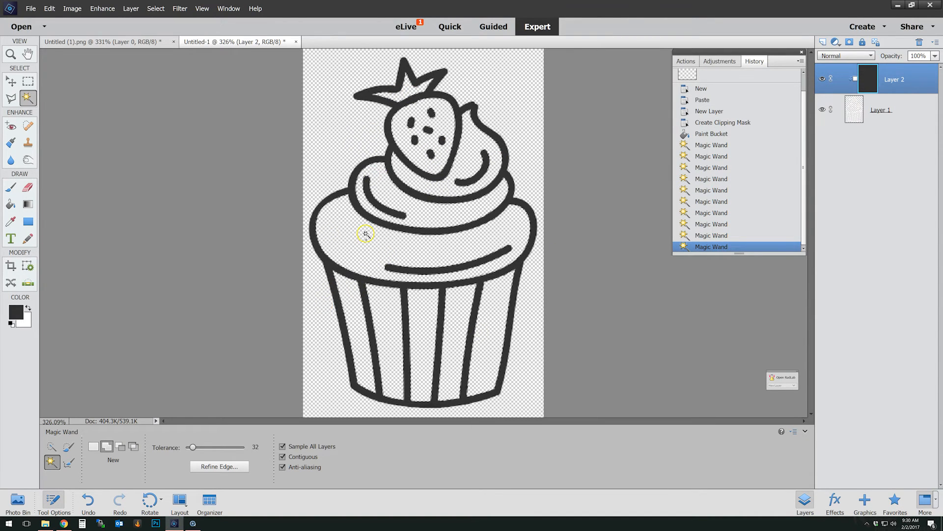
Step: Expand the selection of the cupcake's inner areas by 2 pixels
{"action": "left_click", "coordinate": [156, 9]}
{"action": "mouse_move", "coordinate": [175, 89]}
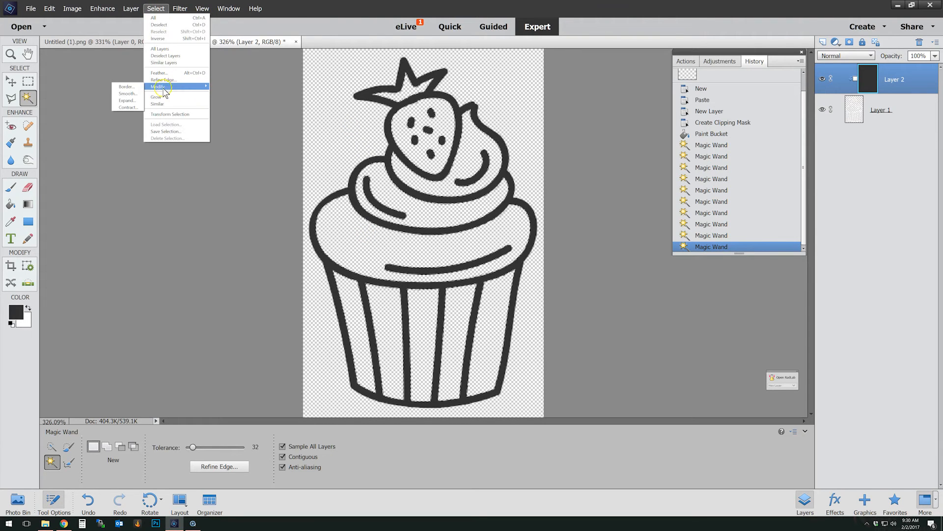
{"action": "left_click", "coordinate": [134, 102]}
{"action": "left_click", "coordinate": [452, 155]}
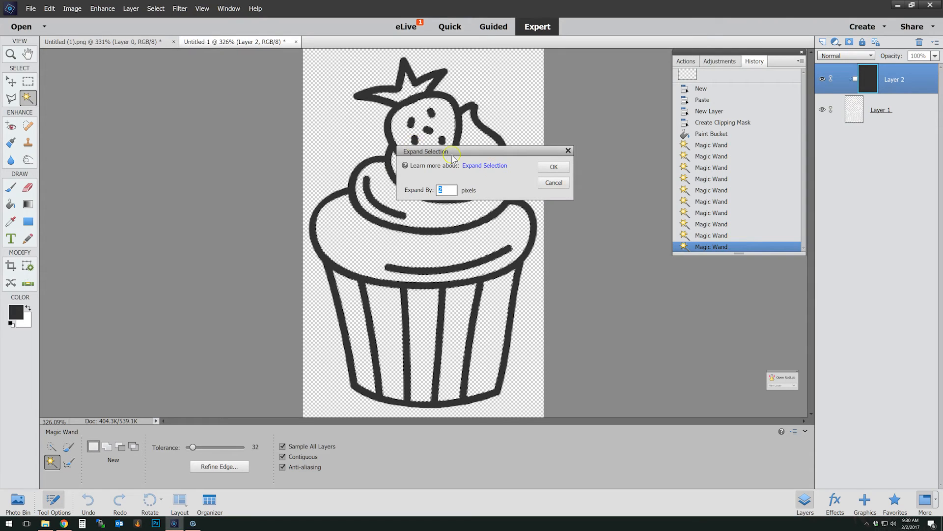
{"action": "left_click", "coordinate": [554, 168]}
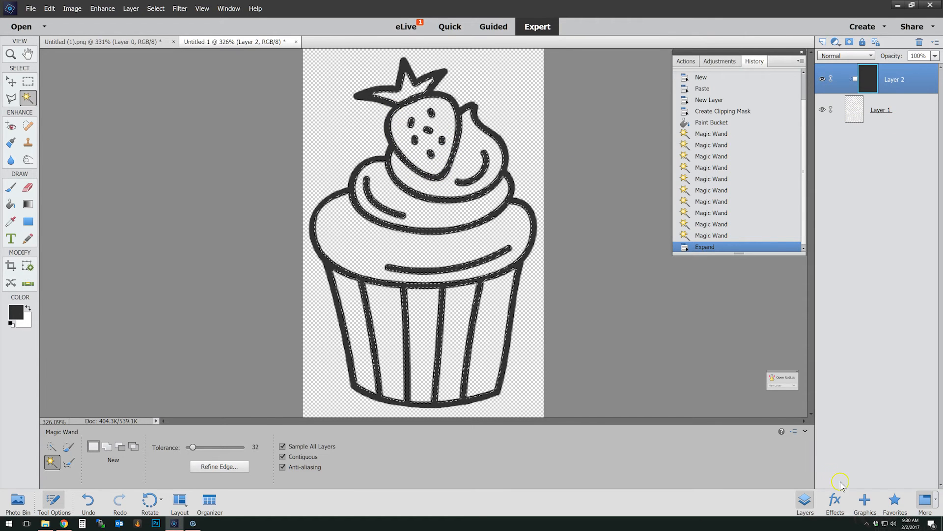
Step: Add a new layer for the color fills and place it beneath the cupcake outline layer
{"action": "left_click", "coordinate": [805, 501]}
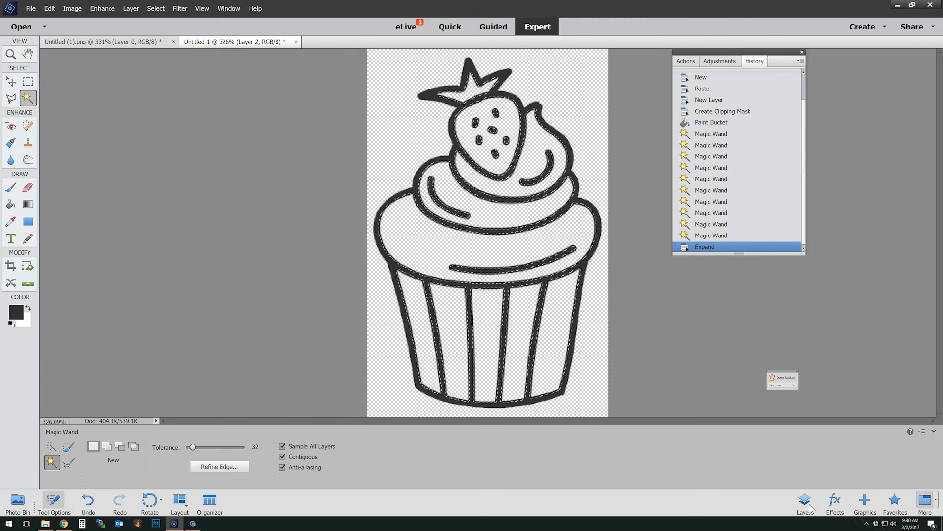
{"action": "left_click", "coordinate": [809, 506]}
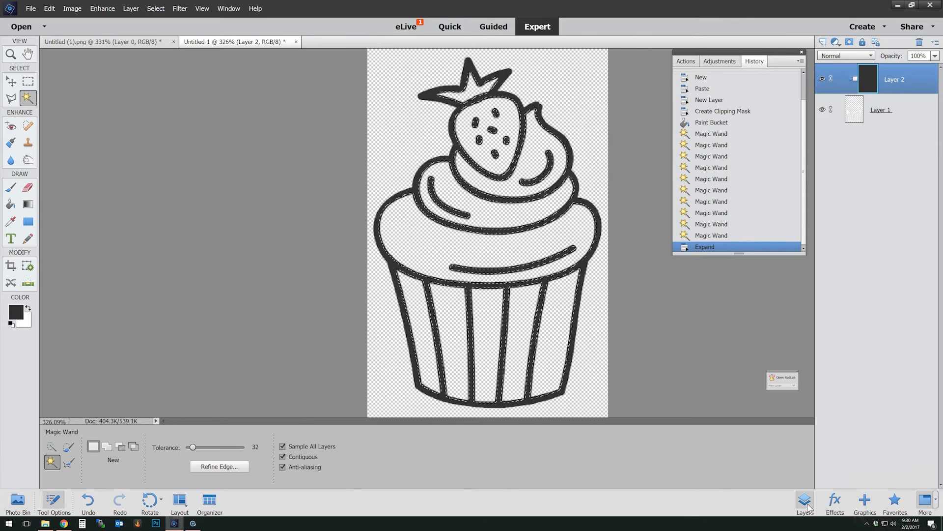
{"action": "left_click", "coordinate": [822, 42]}
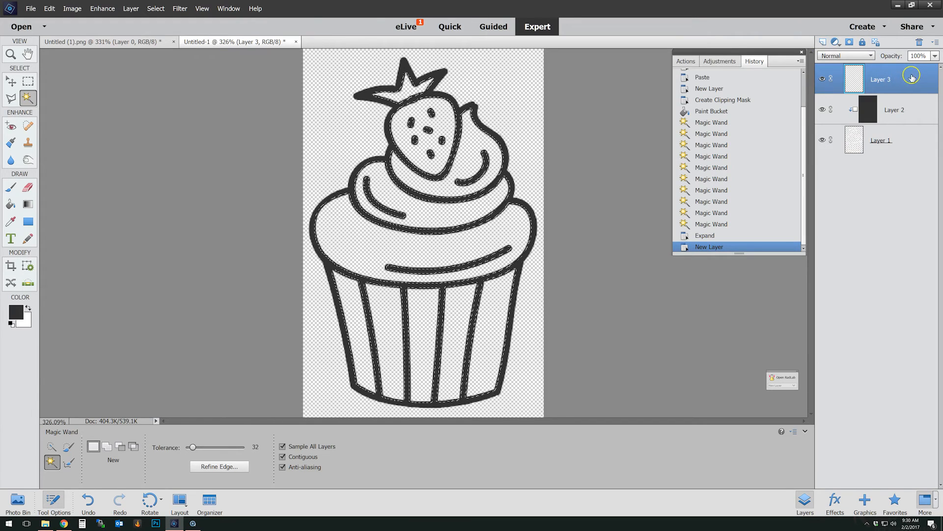
{"action": "left_click_drag", "start_coordinate": [891, 134], "coordinate": [888, 155]}
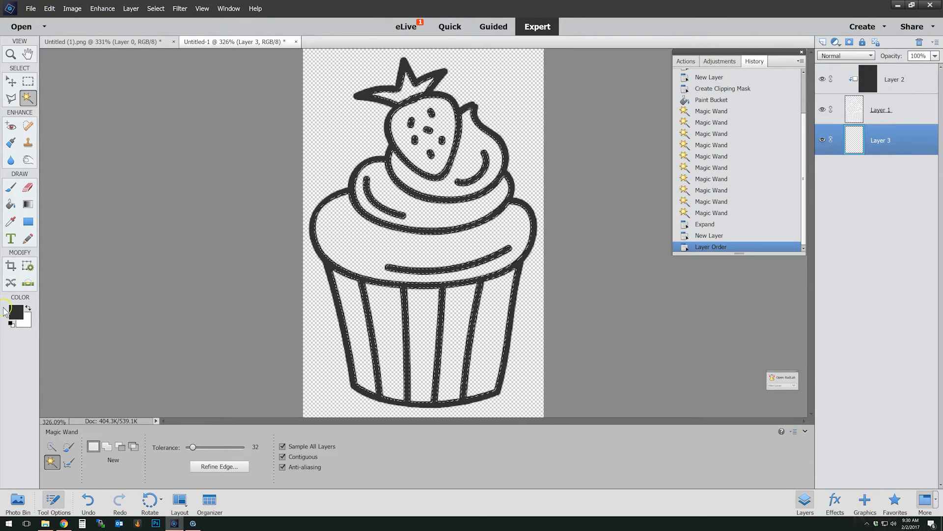
Step: Set the foreground color to cyan 59dbdd and fill the selected cupcake areas on Layer 3 with the Paint Bucket
{"action": "left_click", "coordinate": [14, 310]}
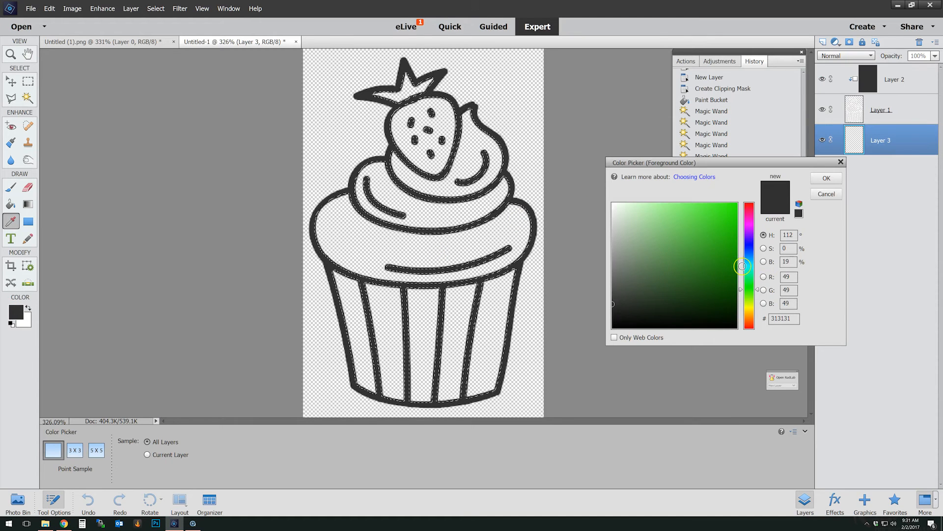
{"action": "left_click", "coordinate": [749, 265]}
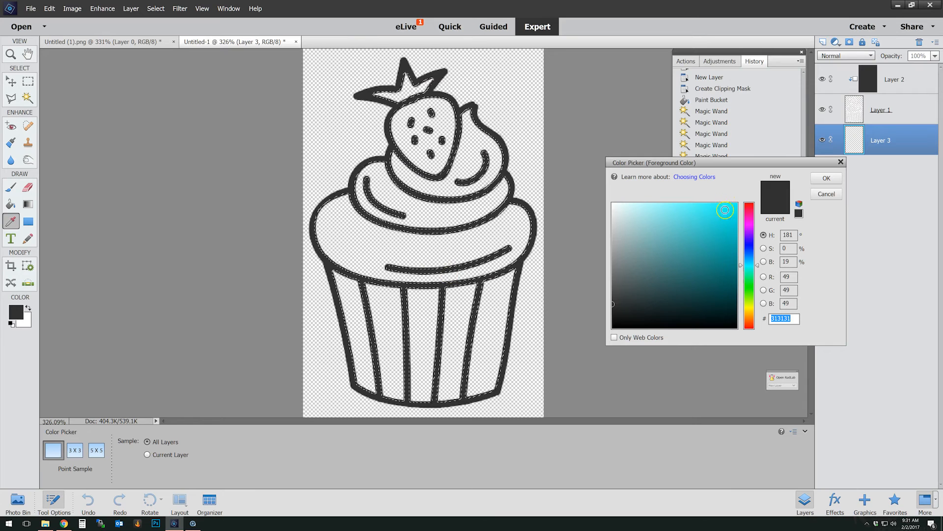
{"action": "left_click", "coordinate": [696, 247]}
{"action": "left_click", "coordinate": [705, 233]}
{"action": "left_click", "coordinate": [687, 219]}
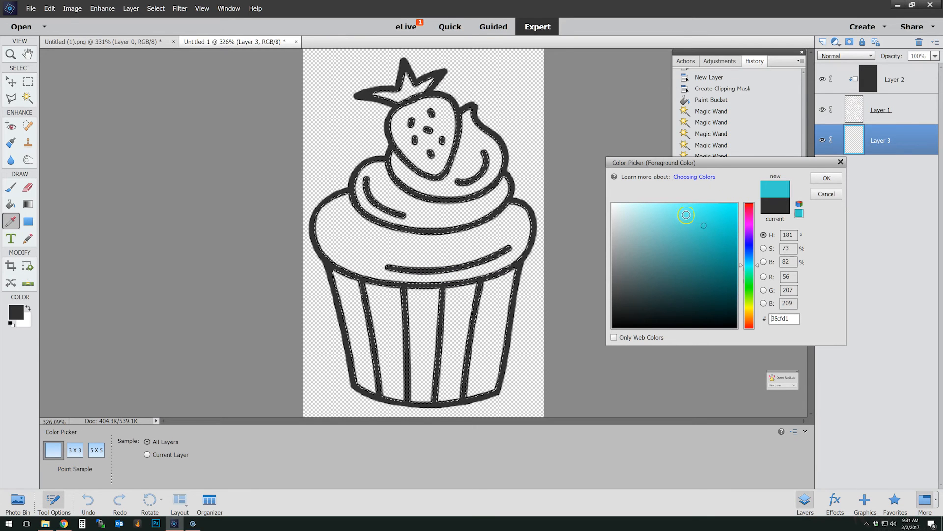
{"action": "key", "text": "Return"}
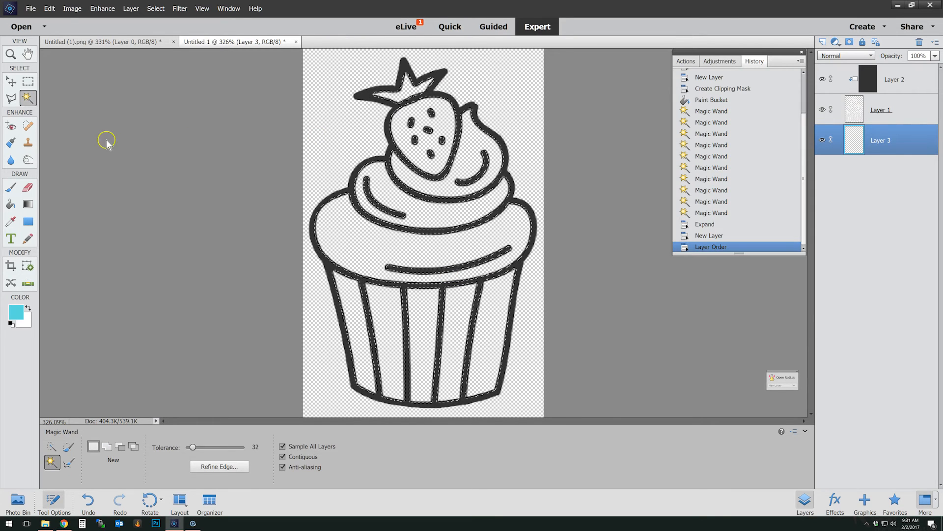
{"action": "left_click", "coordinate": [11, 204]}
{"action": "left_click", "coordinate": [398, 246]}
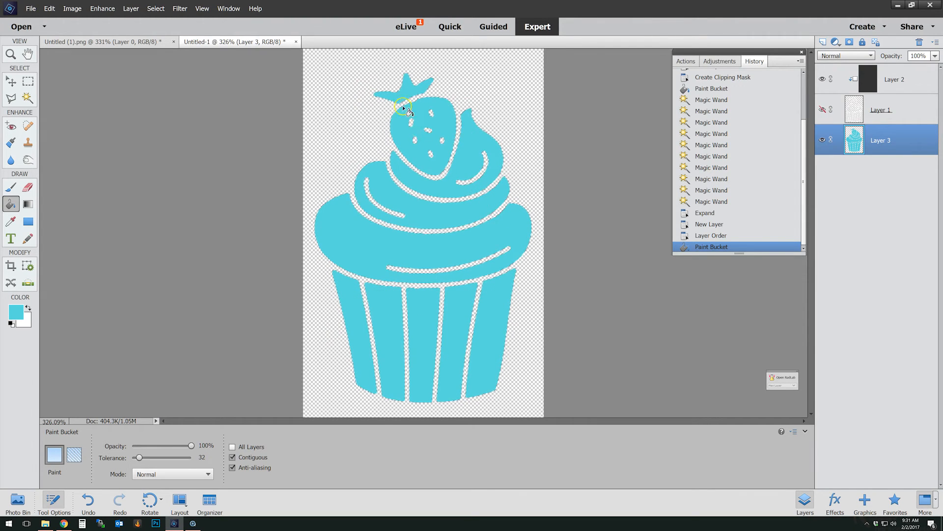
Step: Clear the selection and inspect the cyan fill with the outline layer hidden and shown, leaving the outline visible
{"action": "key", "text": "ctrl+d"}
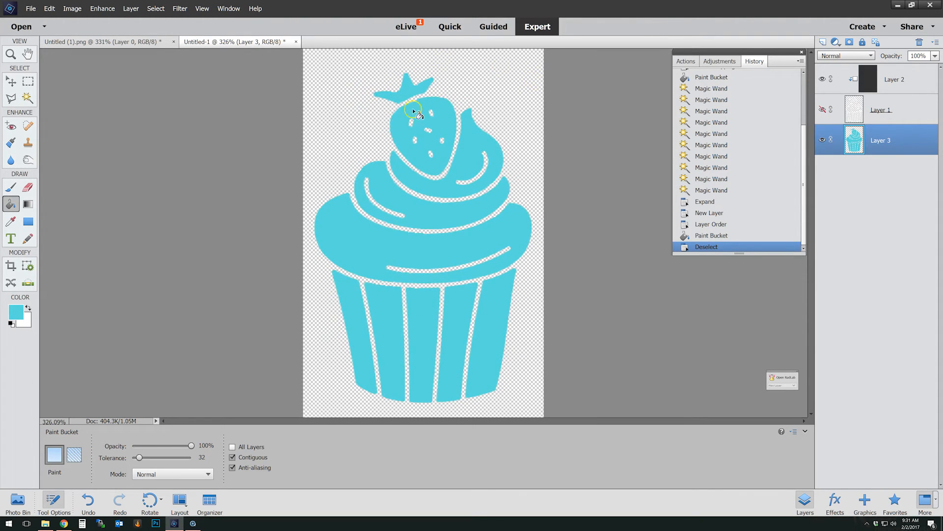
{"action": "left_click", "coordinate": [823, 108]}
{"action": "left_click", "coordinate": [823, 109]}
{"action": "left_click", "coordinate": [360, 299]}
{"action": "left_click", "coordinate": [823, 109]}
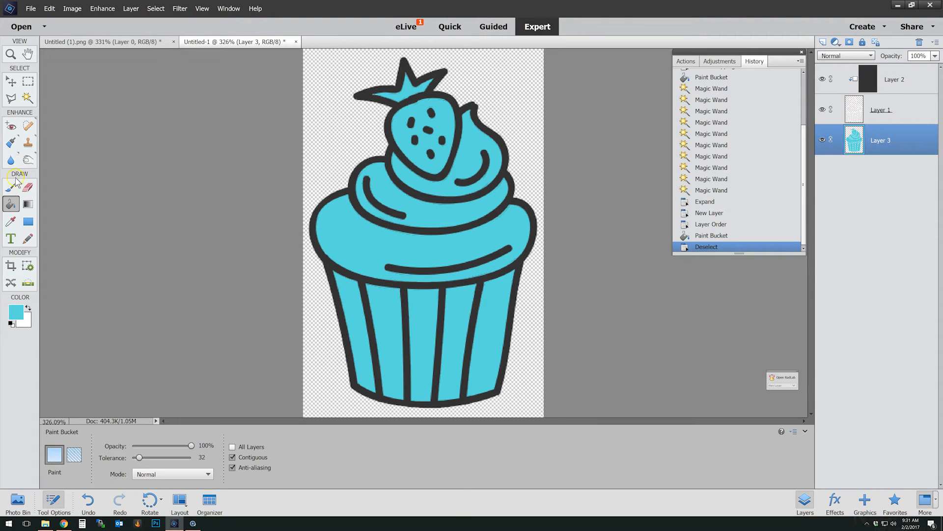
Step: Fill the second and fourth panels of the cupcake wrapper with darker teal 23a5a7
{"action": "left_click", "coordinate": [16, 309]}
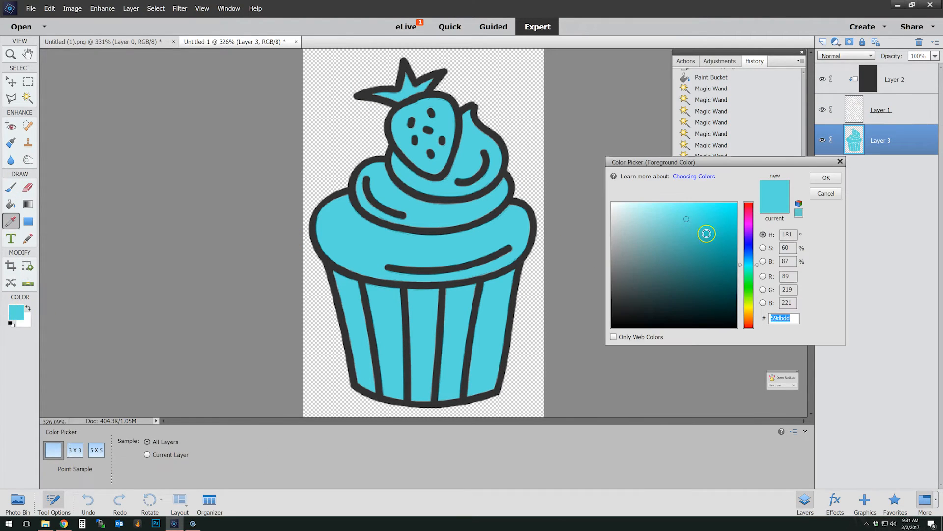
{"action": "left_click", "coordinate": [710, 245]}
{"action": "left_click", "coordinate": [826, 178]}
{"action": "key", "text": "k"}
{"action": "left_click", "coordinate": [389, 311]}
{"action": "left_click", "coordinate": [462, 310]}
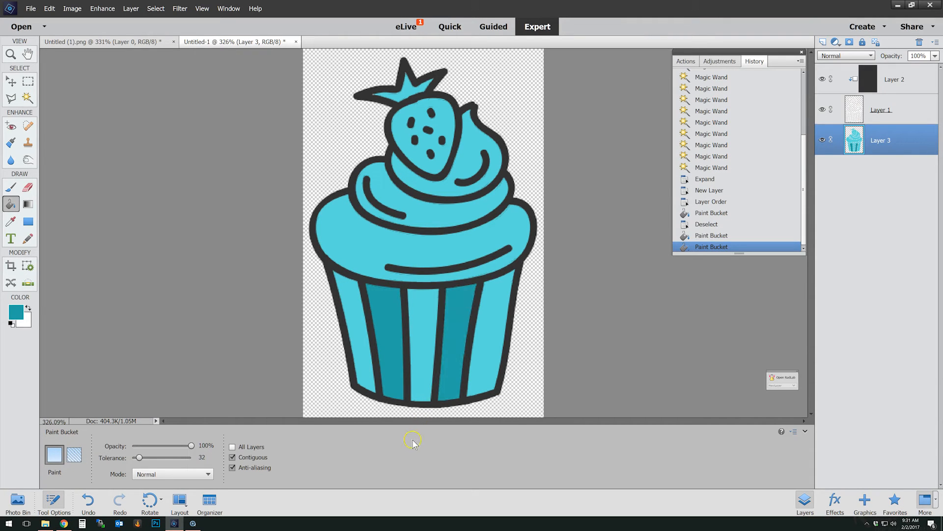
Step: Fill the lowest frosting tier with pink f57d9c using the Paint Bucket
{"action": "left_click", "coordinate": [16, 310]}
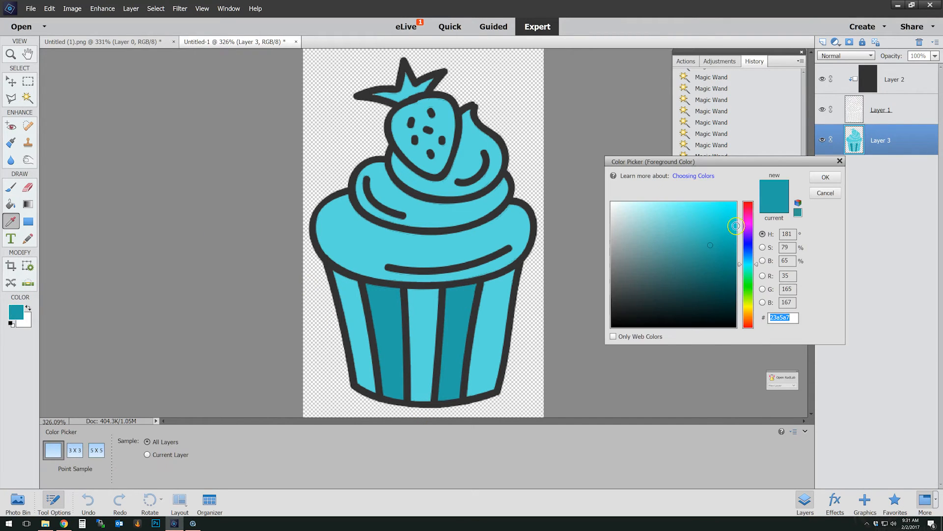
{"action": "left_click", "coordinate": [749, 209]}
{"action": "left_click_drag", "start_coordinate": [698, 217], "coordinate": [672, 206]}
{"action": "left_click", "coordinate": [825, 176]}
{"action": "left_click", "coordinate": [407, 243]}
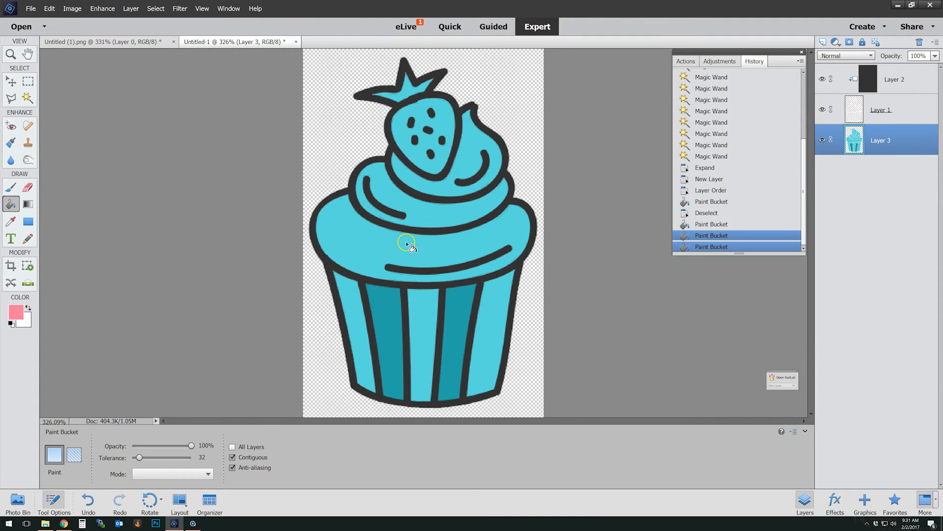
Step: Fill the middle frosting tier on Layer 3 with a lighter pink than the lowest tier using the Paint Bucket
{"action": "left_click", "coordinate": [18, 311]}
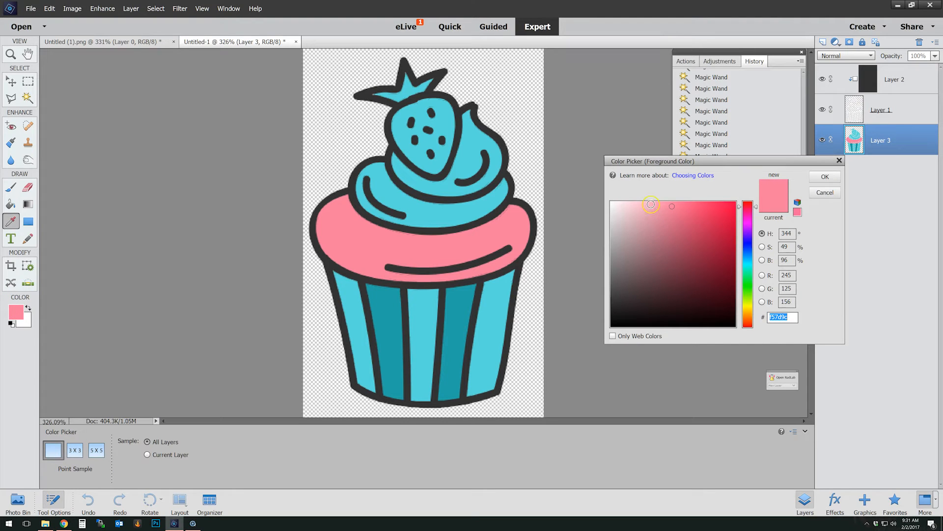
{"action": "left_click", "coordinate": [651, 204]}
{"action": "left_click", "coordinate": [823, 178]}
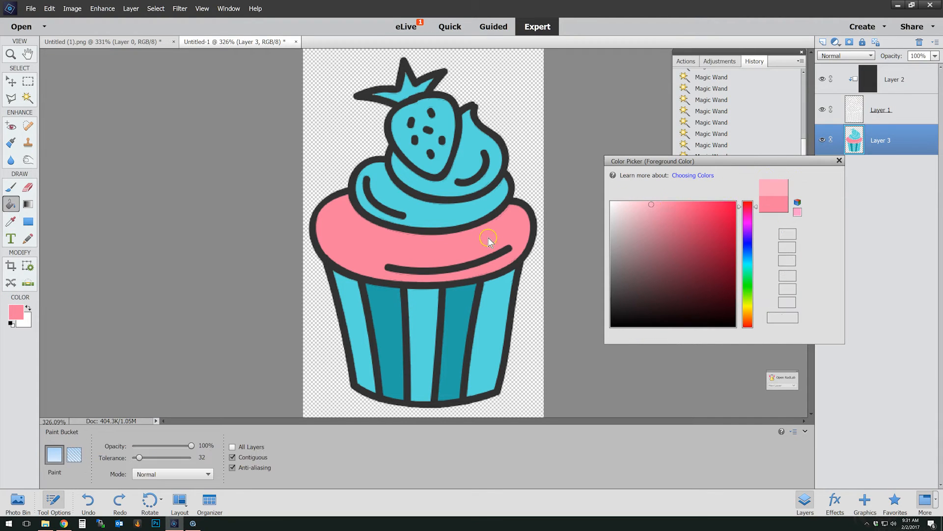
{"action": "left_click", "coordinate": [439, 216]}
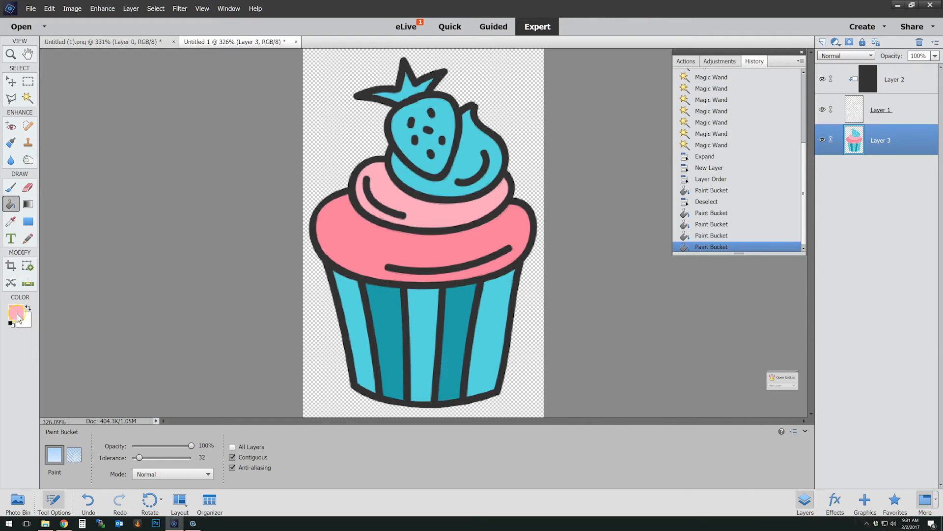
Step: Fill the top frosting swirl on Layer 3 with pale pink fccfda using the Paint Bucket
{"action": "left_click", "coordinate": [17, 313]}
{"action": "left_click", "coordinate": [632, 202]}
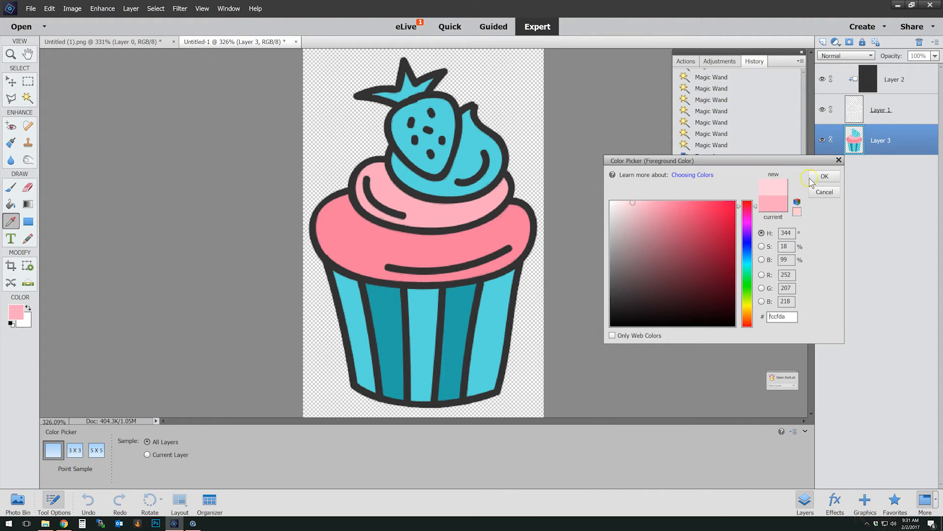
{"action": "left_click", "coordinate": [824, 176]}
{"action": "left_click", "coordinate": [445, 190]}
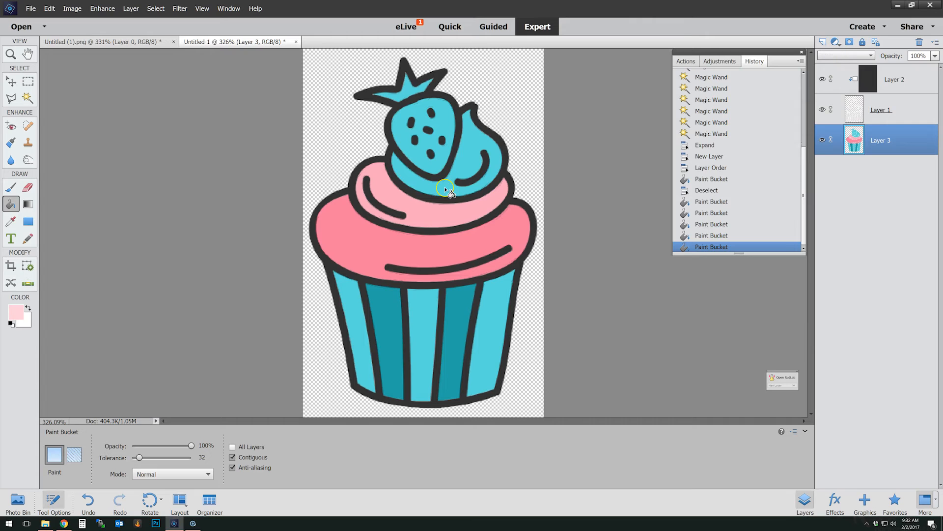
Step: Set the foreground color to red ce2929 and fill the strawberry body with the Paint Bucket
{"action": "left_click", "coordinate": [13, 313]}
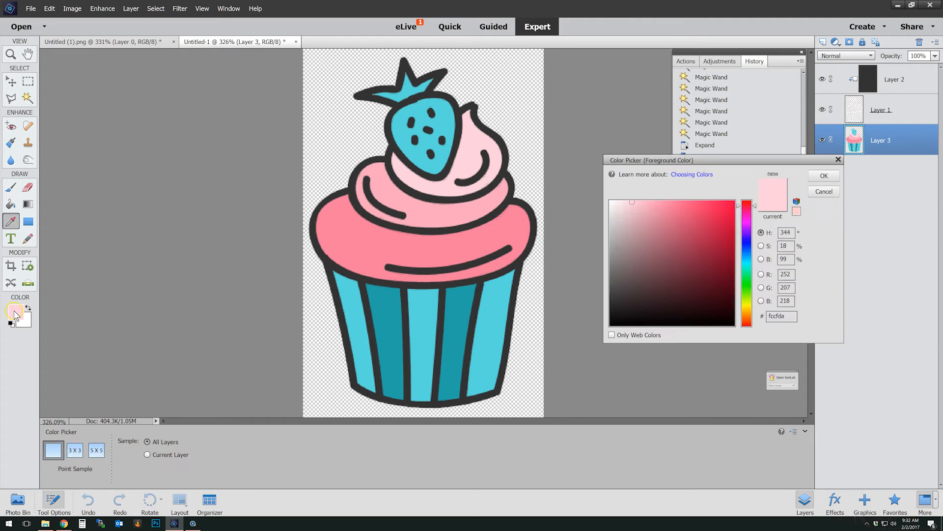
{"action": "left_click_drag", "start_coordinate": [750, 208], "coordinate": [710, 225]}
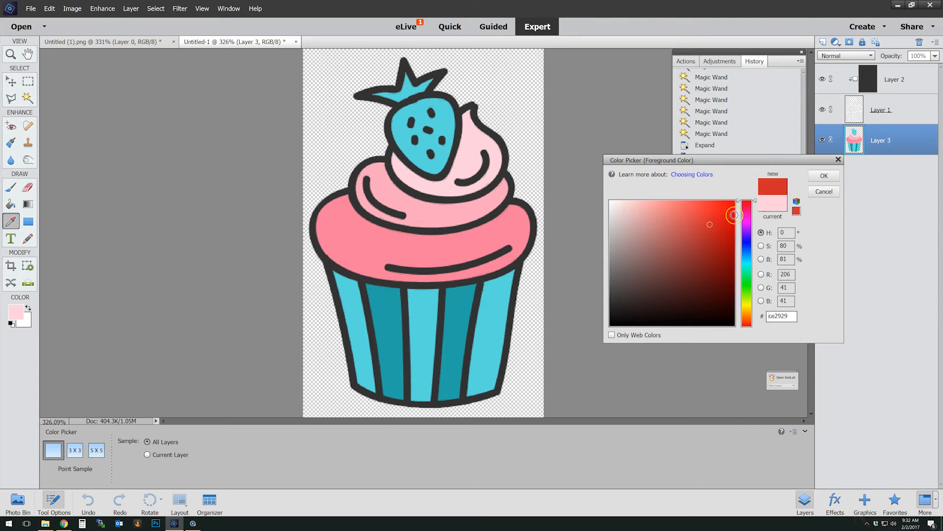
{"action": "left_click", "coordinate": [824, 175]}
{"action": "key", "text": "k"}
{"action": "left_click", "coordinate": [441, 113]}
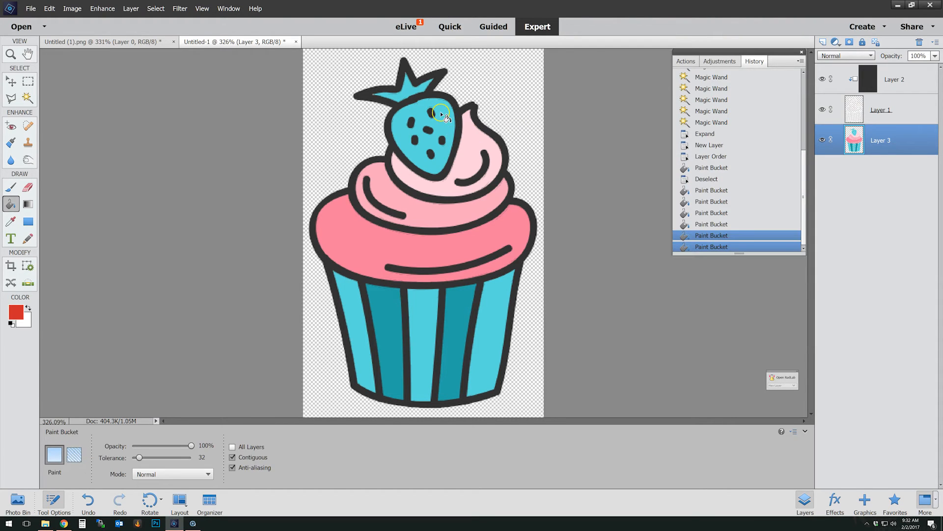
Step: Set the foreground color to green 29ac26 and fill the strawberry leaves with the Paint Bucket
{"action": "left_click", "coordinate": [16, 308]}
{"action": "left_click", "coordinate": [746, 285]}
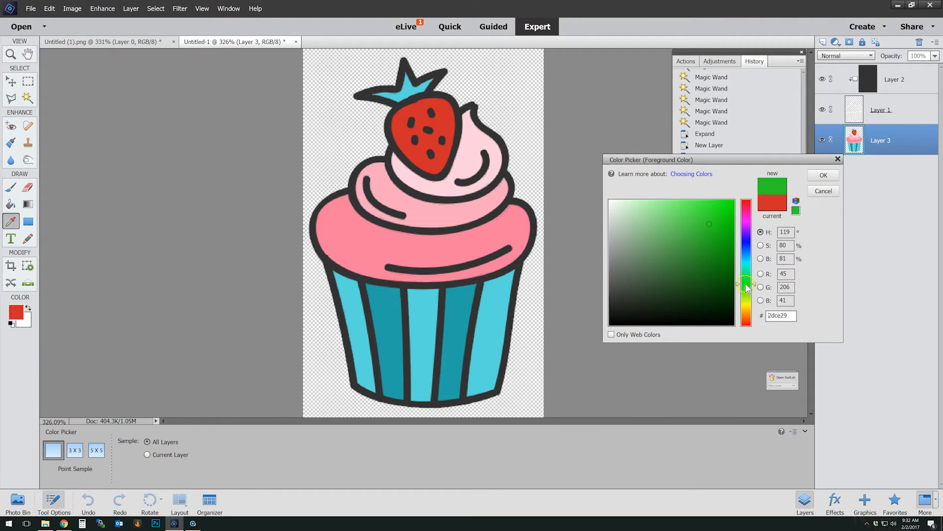
{"action": "left_click", "coordinate": [707, 242]}
{"action": "left_click", "coordinate": [823, 176]}
{"action": "left_click", "coordinate": [437, 70]}
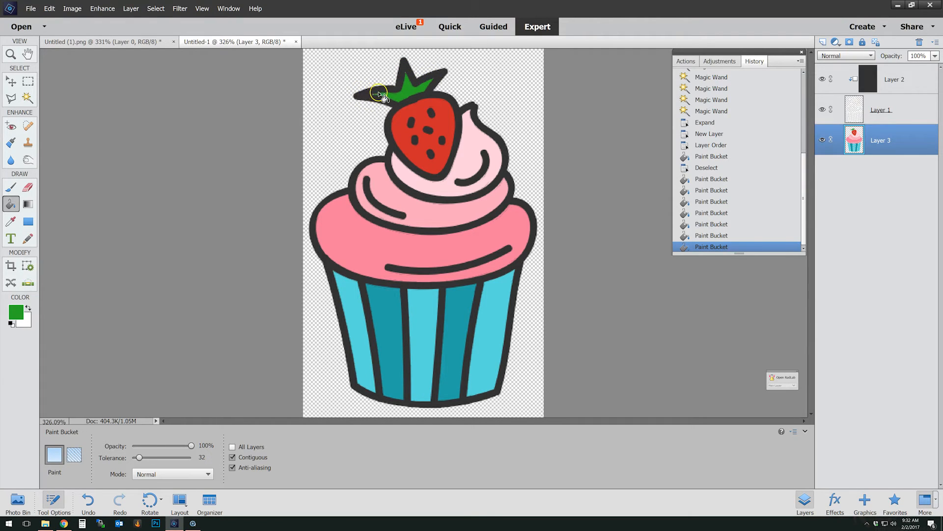
Step: Touch up the strawberry leaves in green with a 4 px brush and inspect the colors without the outline layer, leaving it visible
{"action": "left_click", "coordinate": [10, 189]}
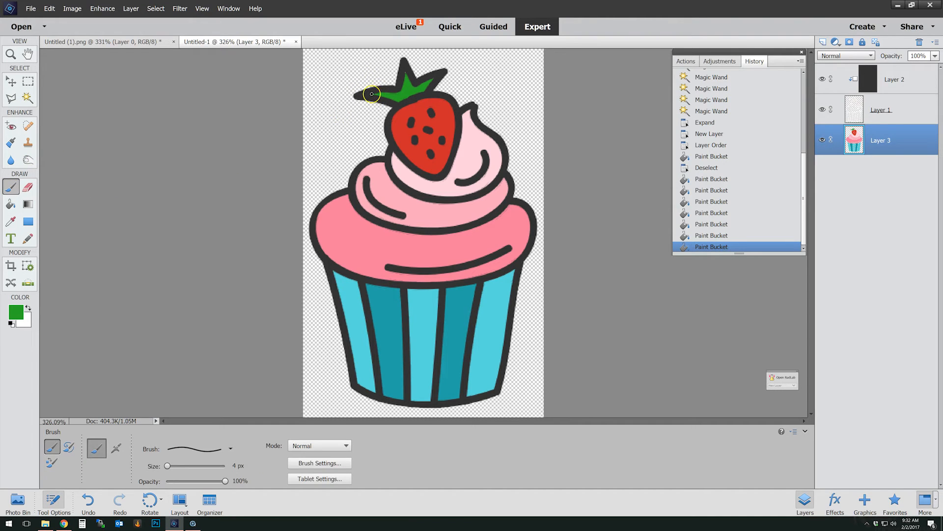
{"action": "mouse_move", "coordinate": [372, 95]}
{"action": "left_mouse_down"}
{"action": "mouse_move", "coordinate": [390, 98]}
{"action": "mouse_move", "coordinate": [406, 69]}
{"action": "mouse_move", "coordinate": [435, 74]}
{"action": "mouse_move", "coordinate": [428, 84]}
{"action": "left_mouse_up"}
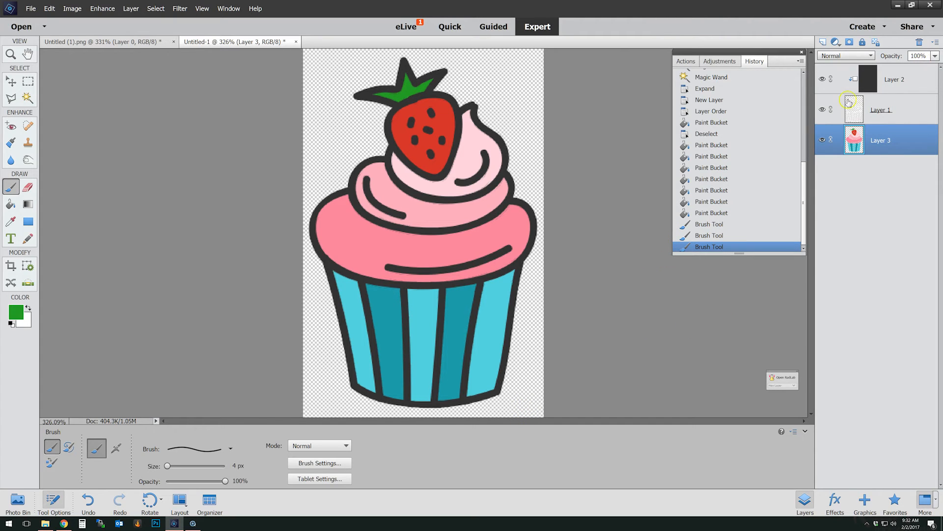
{"action": "left_click", "coordinate": [823, 110]}
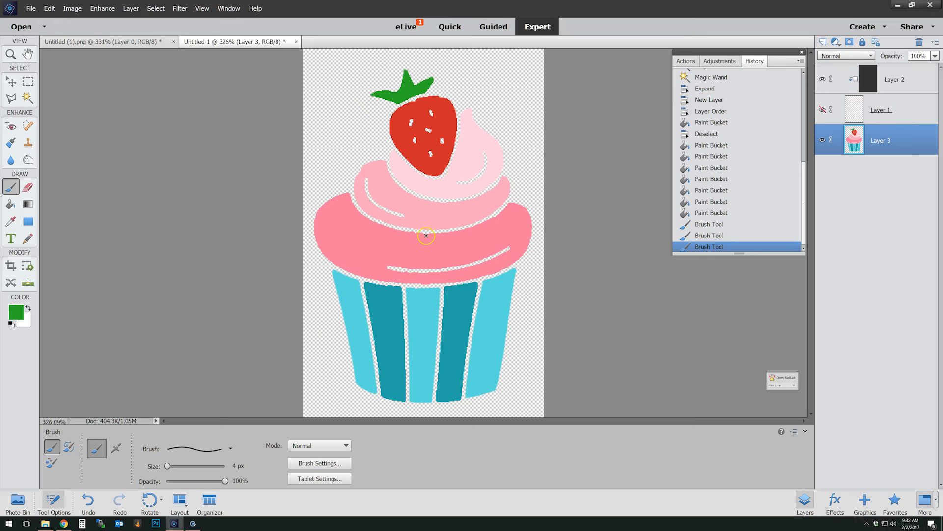
{"action": "left_click", "coordinate": [823, 110]}
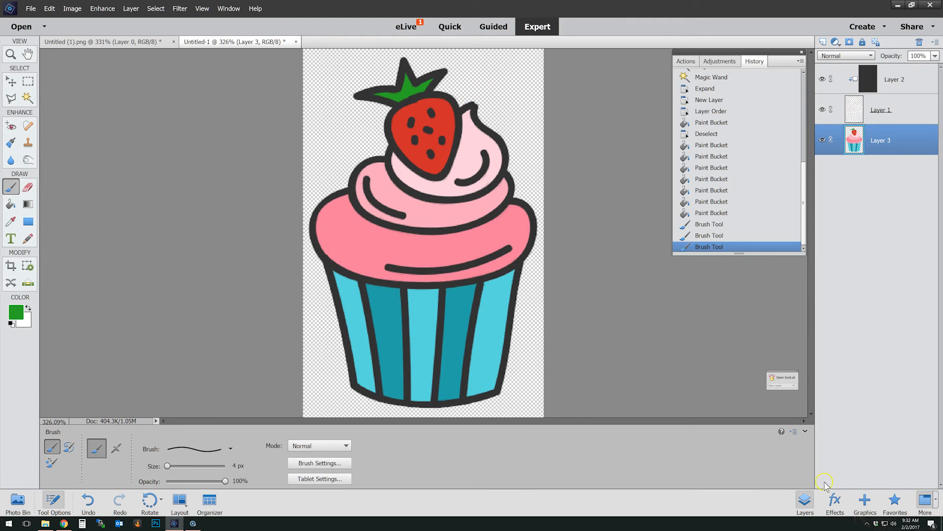
Step: Compare several layer styles from the mommyish set on the Layer 3 color fills, settling on Enamel - Med
{"action": "left_click", "coordinate": [840, 506]}
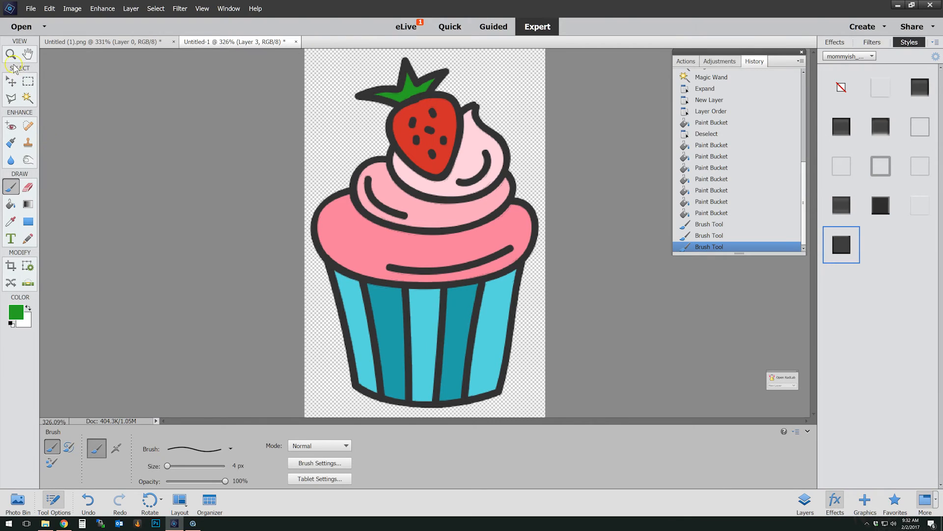
{"action": "left_click", "coordinate": [11, 81]}
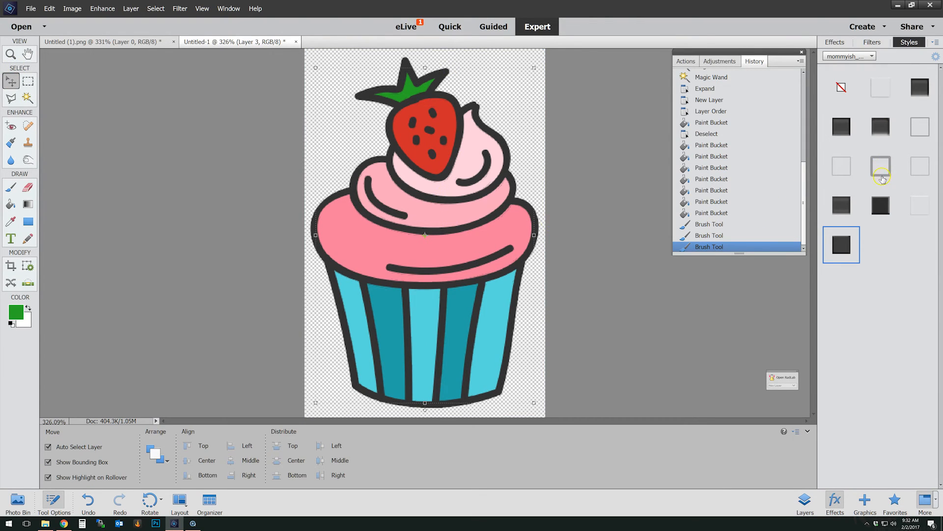
{"action": "left_click", "coordinate": [845, 211]}
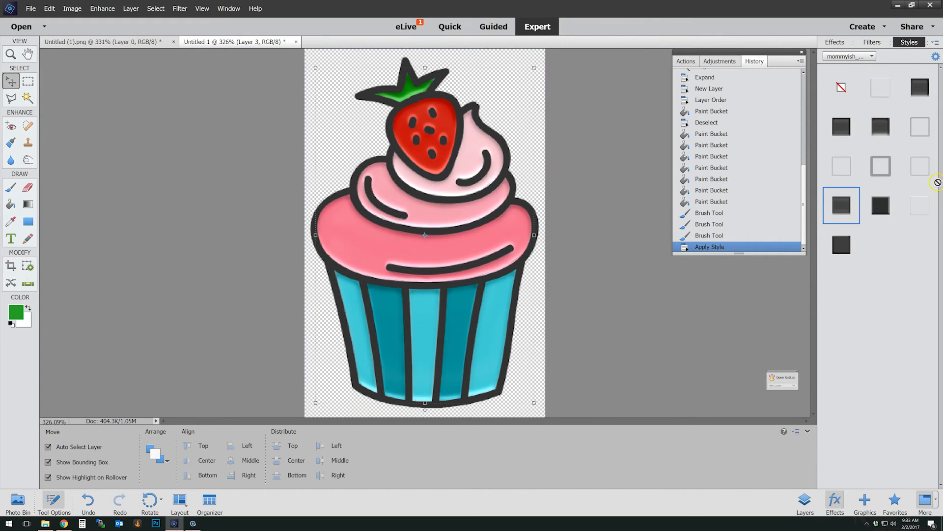
{"action": "left_click", "coordinate": [884, 132]}
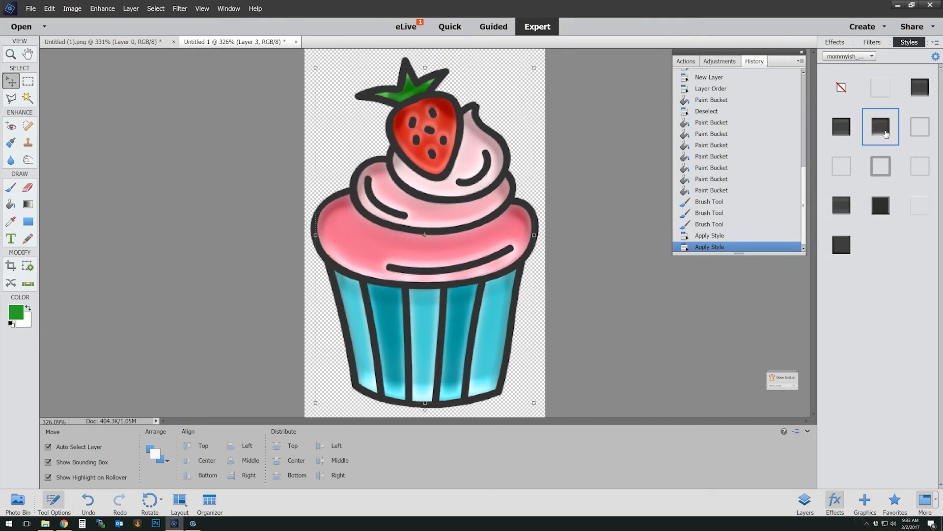
{"action": "left_click", "coordinate": [846, 129]}
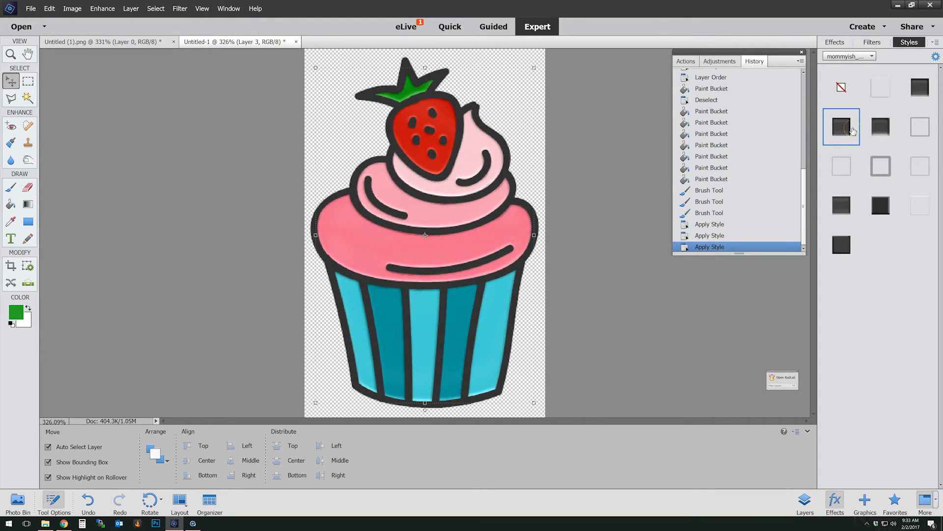
{"action": "left_click", "coordinate": [919, 88]}
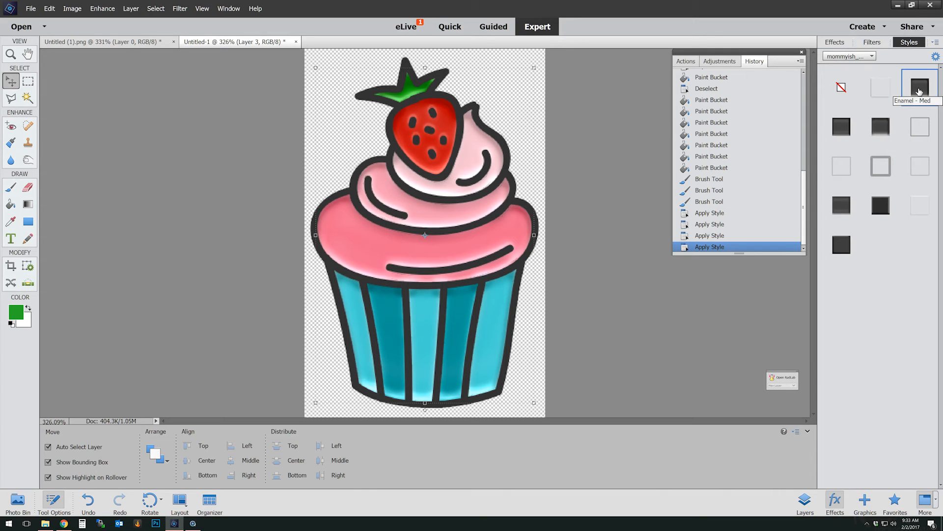
Step: Select outline Layer 1 and apply the last style of the mommyish set to it
{"action": "left_click", "coordinate": [805, 501]}
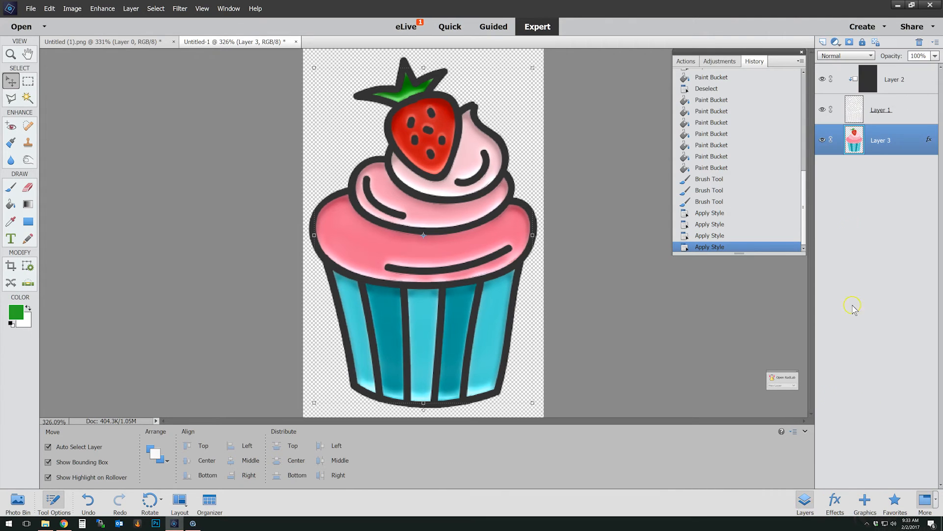
{"action": "left_click", "coordinate": [842, 116]}
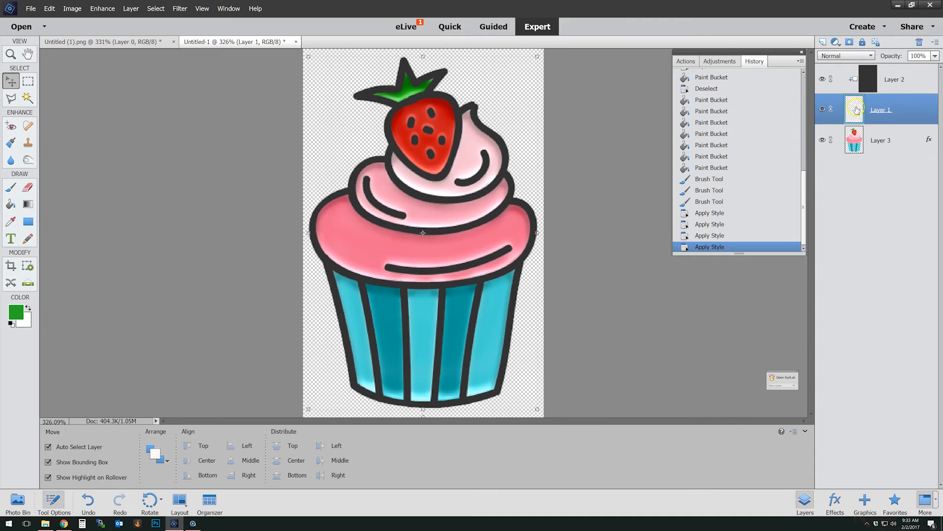
{"action": "left_click", "coordinate": [828, 514]}
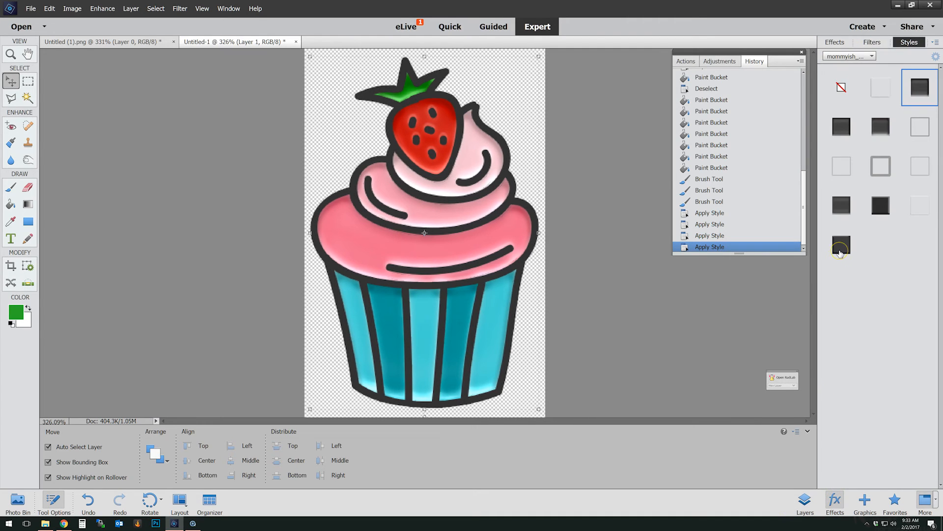
{"action": "left_click", "coordinate": [841, 253]}
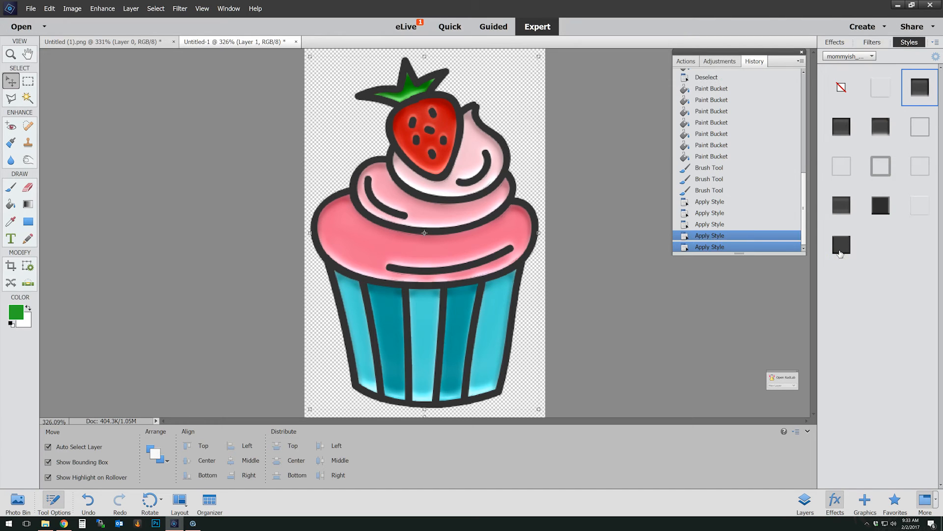
{"action": "left_click", "coordinate": [339, 226]}
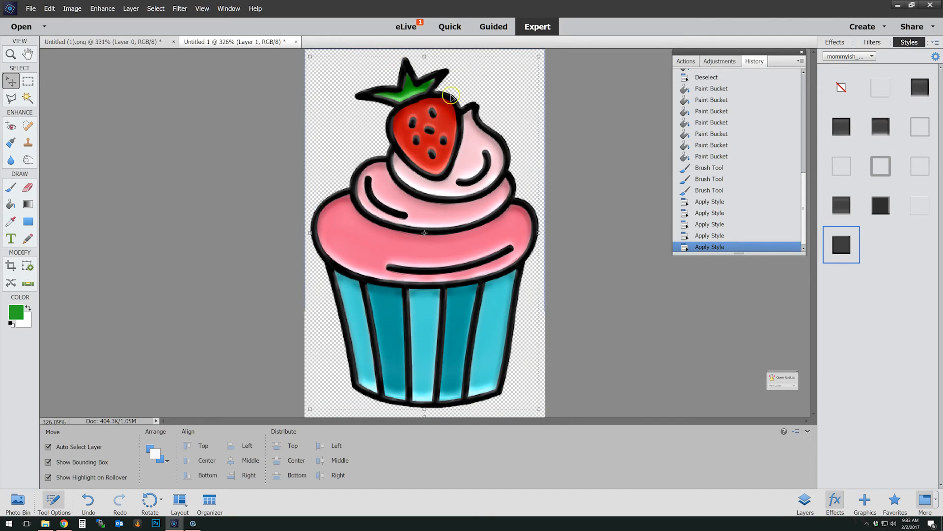
{"action": "left_click", "coordinate": [151, 501]}
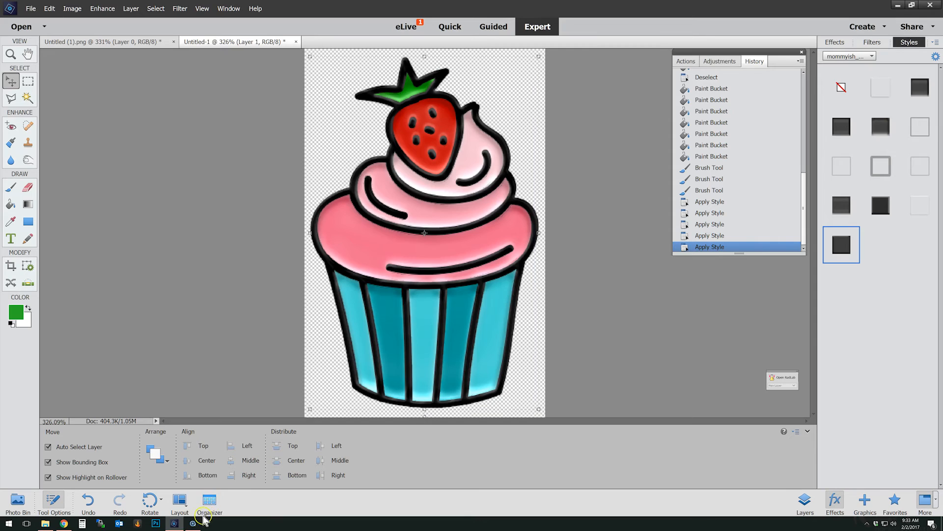
{"action": "left_click", "coordinate": [160, 524]}
Step: Select Layer 2, the clipped color layer above the outline, and fill it with gold c0a155 using the Paint Bucket
{"action": "left_click", "coordinate": [805, 501]}
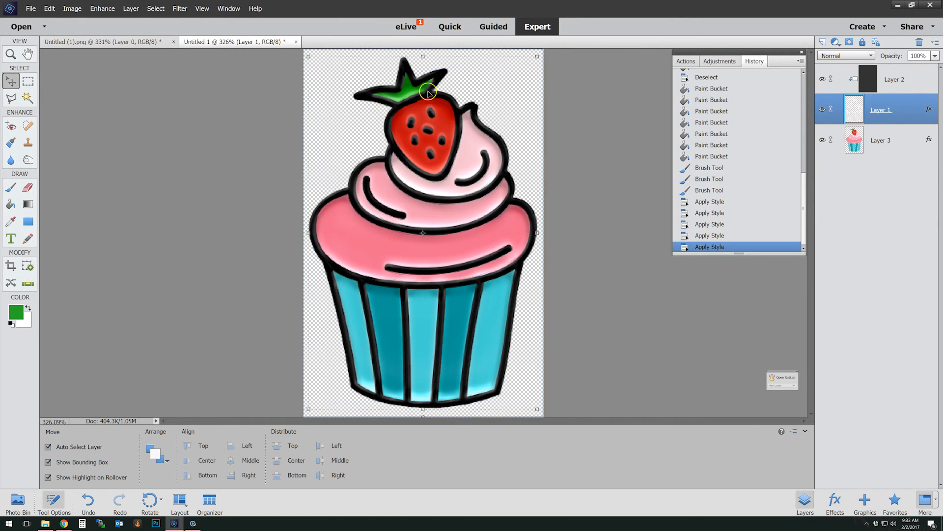
{"action": "left_click", "coordinate": [915, 85], "text": "ctrl"}
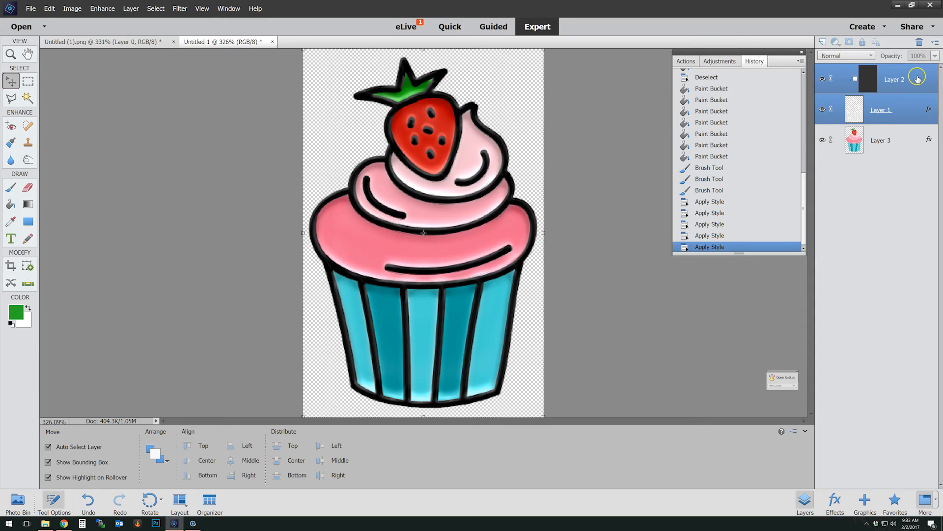
{"action": "left_click", "coordinate": [917, 79]}
{"action": "key", "text": "i"}
{"action": "left_click", "coordinate": [13, 315]}
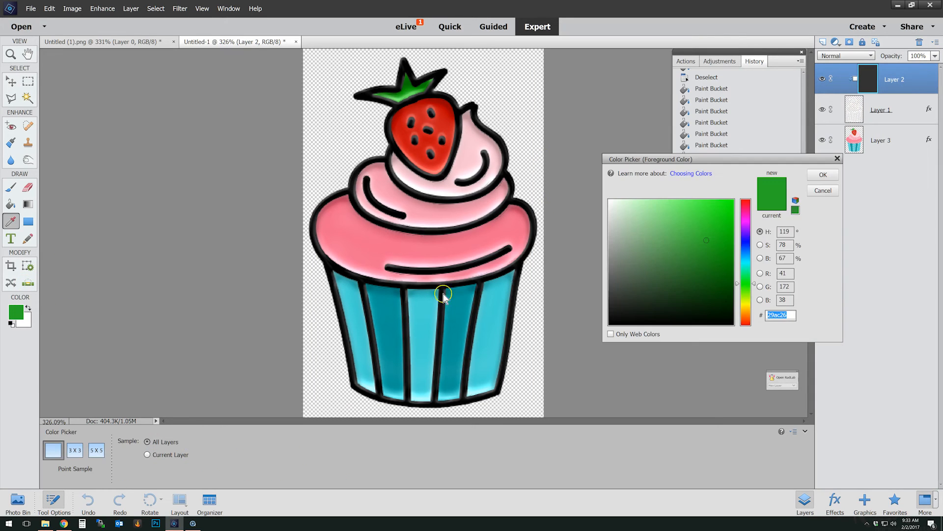
{"action": "left_click_drag", "start_coordinate": [747, 307], "coordinate": [746, 310]}
{"action": "mouse_move", "coordinate": [687, 226]}
{"action": "left_mouse_down"}
{"action": "mouse_move", "coordinate": [664, 224]}
{"action": "mouse_move", "coordinate": [678, 231]}
{"action": "left_mouse_up"}
{"action": "left_click", "coordinate": [823, 174]}
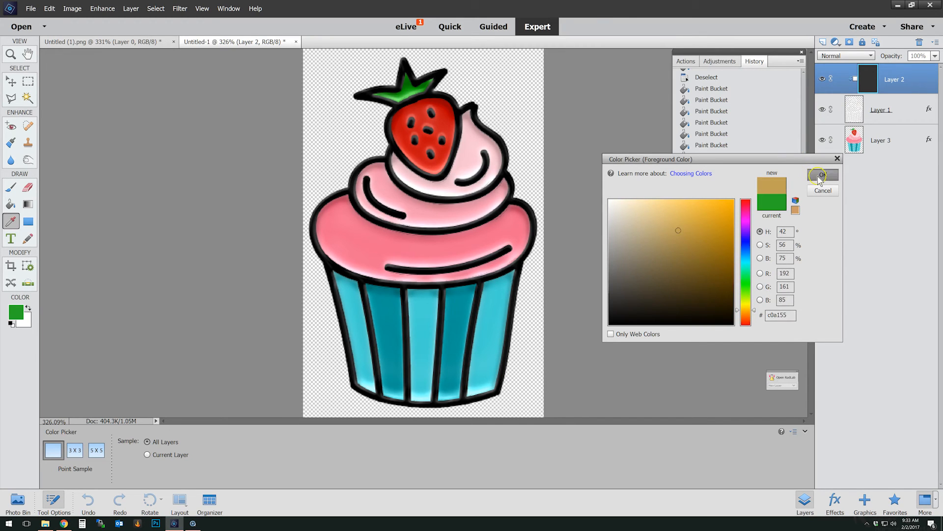
{"action": "key", "text": "v"}
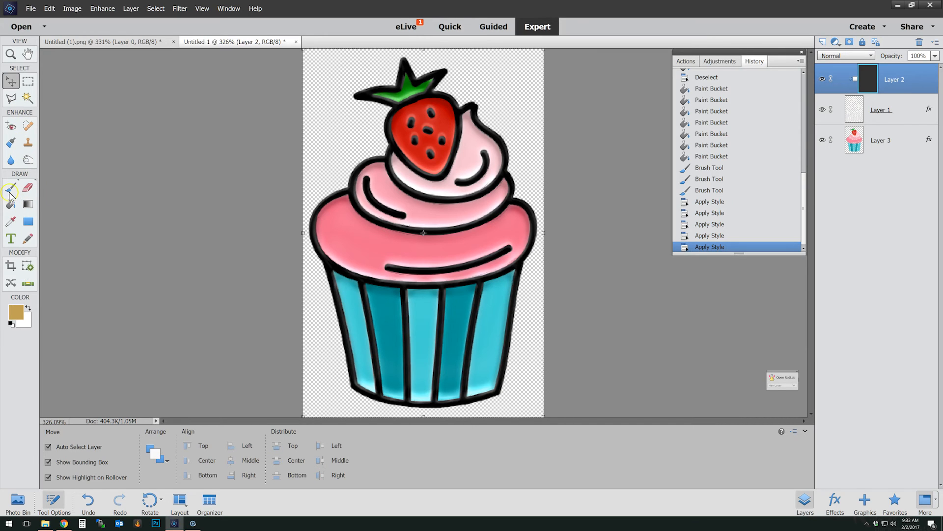
{"action": "left_click", "coordinate": [11, 203]}
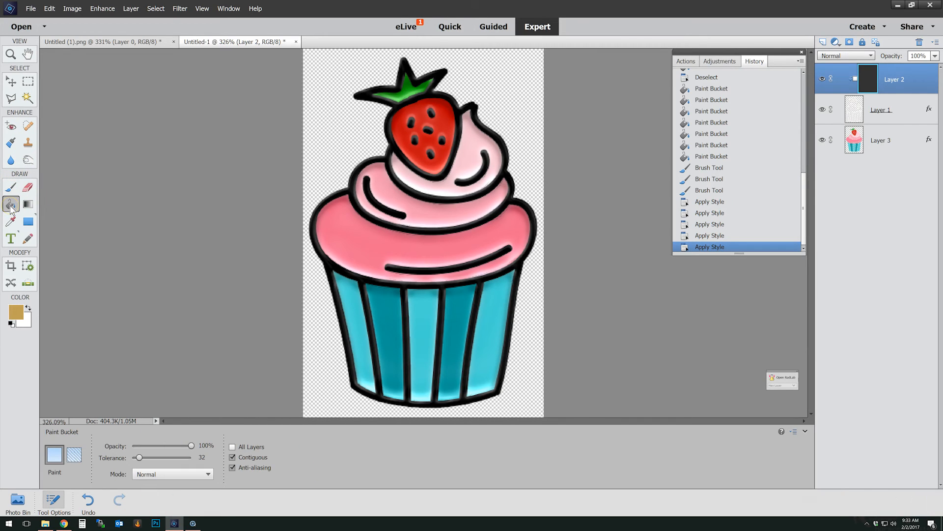
{"action": "left_click", "coordinate": [408, 188]}
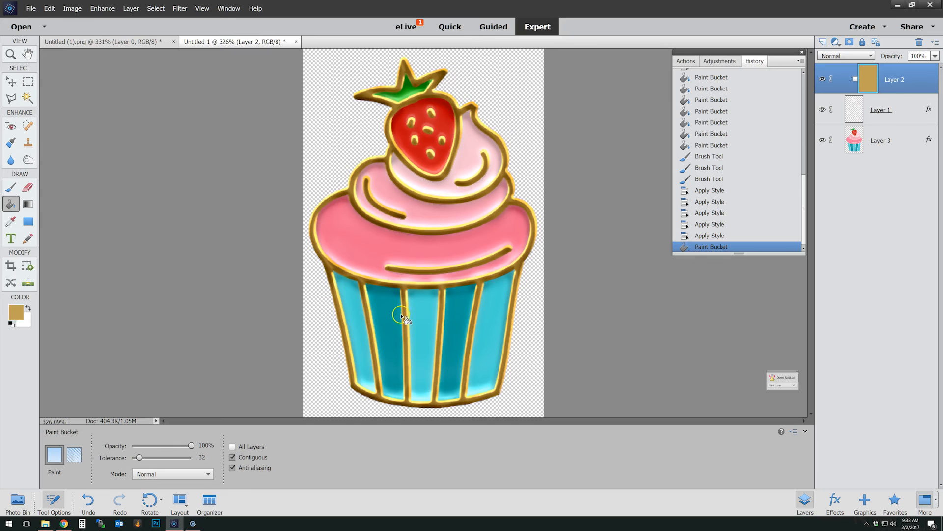
Step: Set the foreground color to light gray d1d1d1 and refill Layer 2 to give the outline a silver finish
{"action": "left_click", "coordinate": [16, 313]}
{"action": "left_click", "coordinate": [610, 222]}
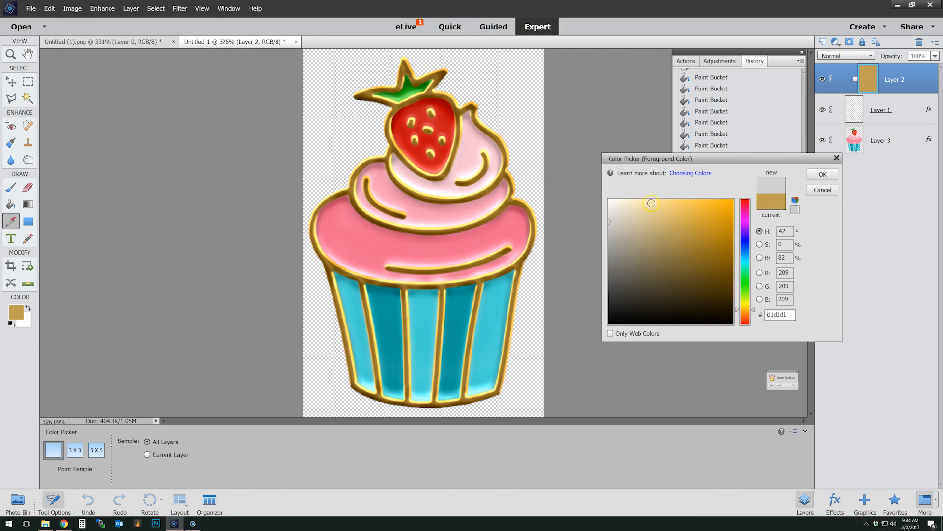
{"action": "left_click", "coordinate": [822, 174]}
{"action": "key", "text": "k"}
{"action": "left_click", "coordinate": [441, 210]}
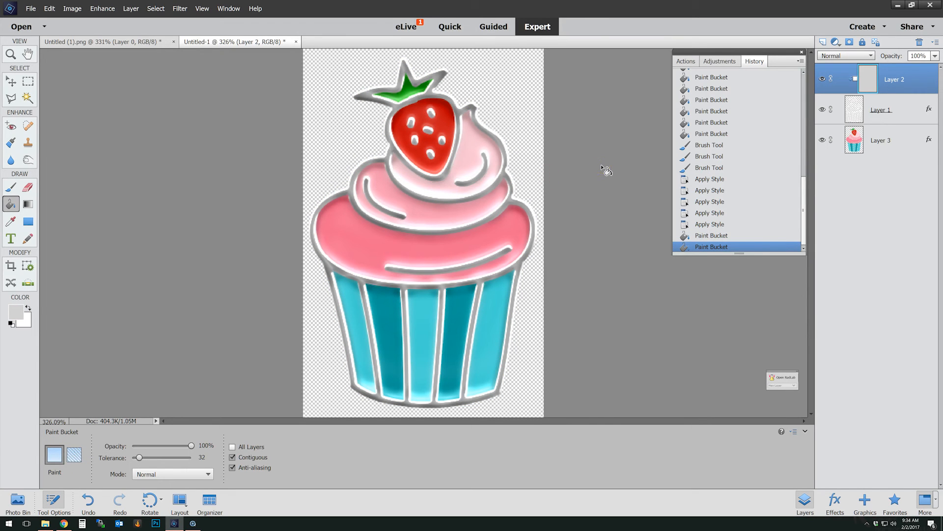
Step: Set the foreground color to dark gray and refill clipped Layer 2 to give the outline a dark metal finish
{"action": "left_click", "coordinate": [18, 313]}
{"action": "mouse_move", "coordinate": [617, 292]}
{"action": "left_mouse_down"}
{"action": "mouse_move", "coordinate": [588, 294]}
{"action": "mouse_move", "coordinate": [587, 278]}
{"action": "left_mouse_up"}
{"action": "left_click", "coordinate": [811, 176]}
{"action": "left_click", "coordinate": [493, 221]}
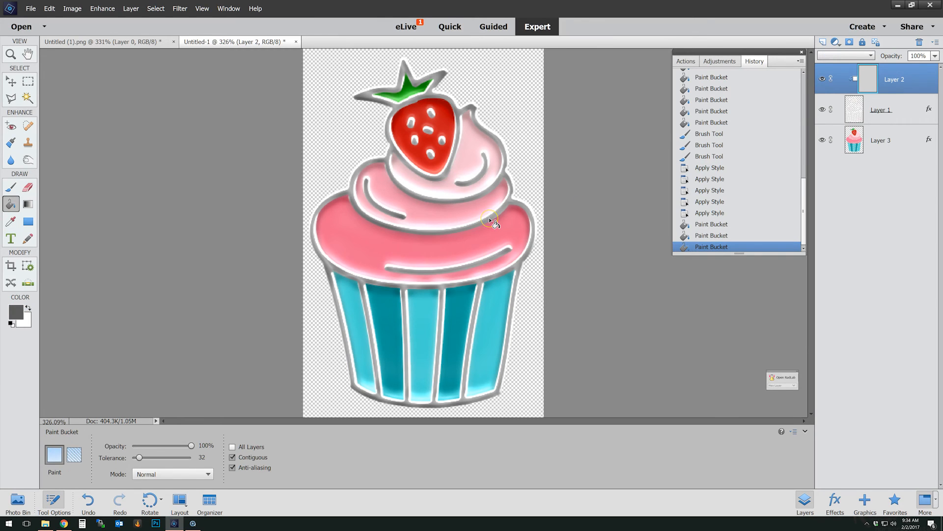
Step: Merge clipped color Layer 2 with outline Layer 1 into a single layer
{"action": "left_click", "coordinate": [867, 74]}
{"action": "left_click", "coordinate": [903, 105], "text": "ctrl"}
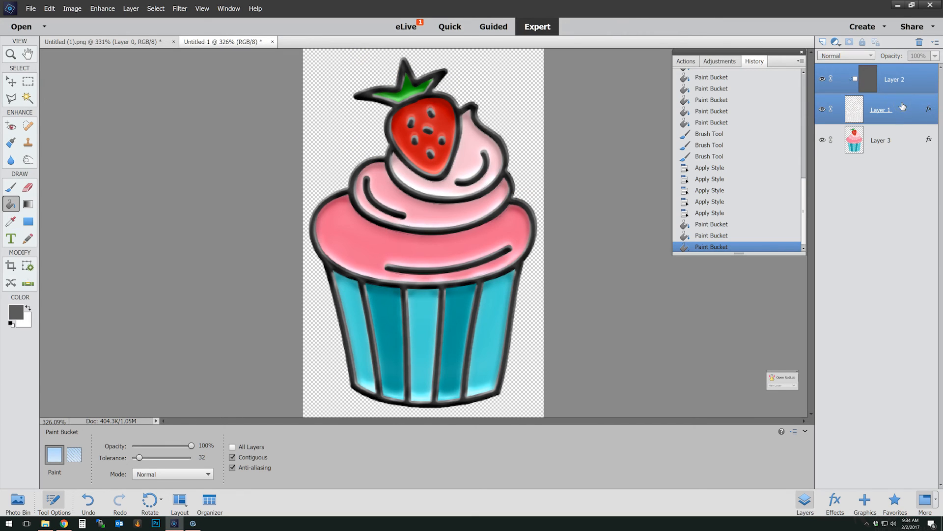
{"action": "right_click", "coordinate": [903, 105]}
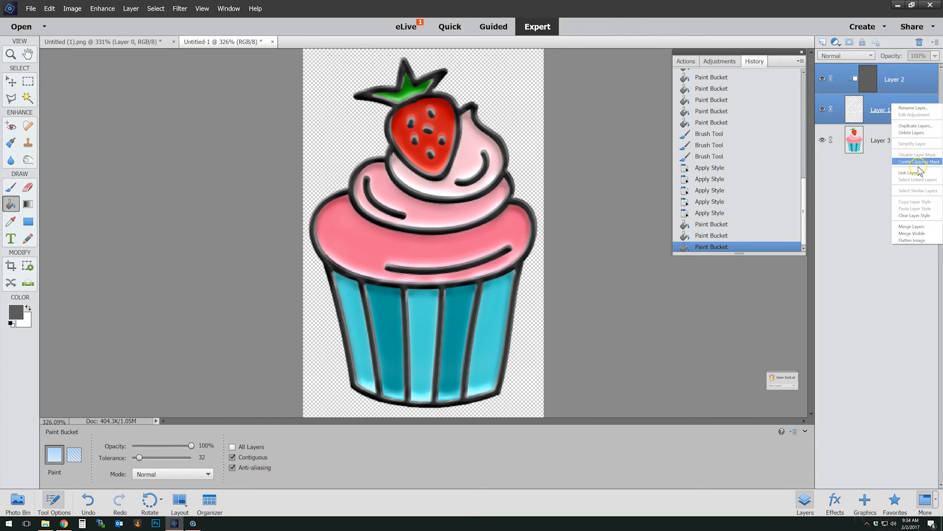
{"action": "left_click", "coordinate": [922, 227]}
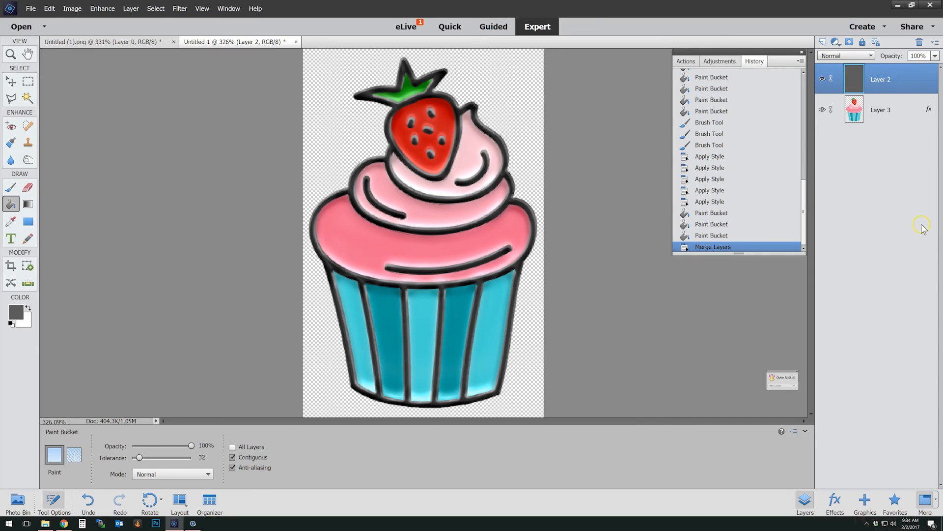
Step: Duplicate the merged outline layer, Layer 2, keeping the default copy name
{"action": "right_click", "coordinate": [893, 79]}
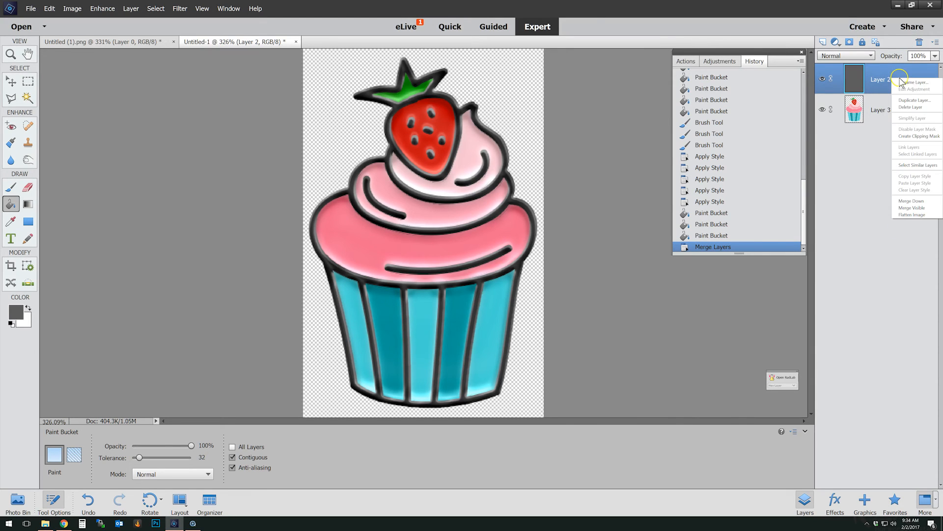
{"action": "left_click", "coordinate": [910, 101]}
{"action": "left_click", "coordinate": [550, 152]}
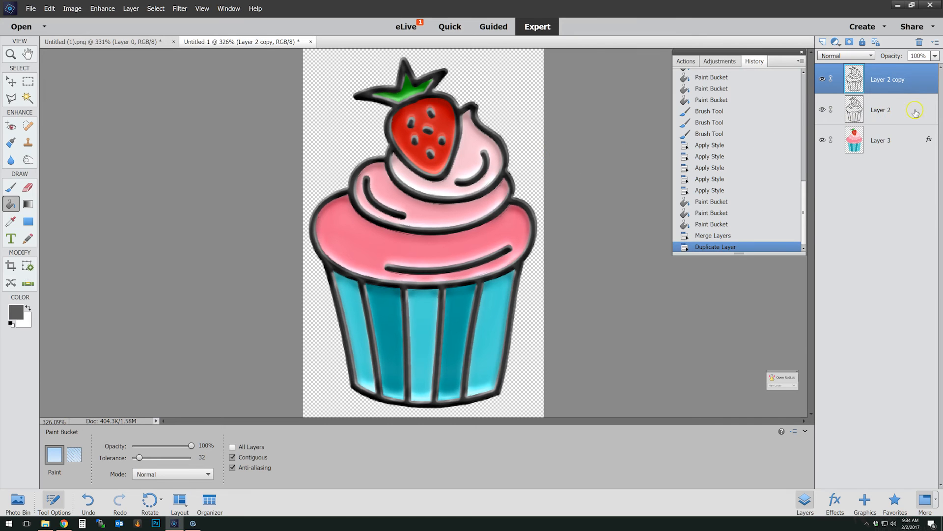
Step: Hide the duplicate outline layer, Layer 2 copy, and keep the original Layer 2 selected
{"action": "left_click", "coordinate": [916, 112]}
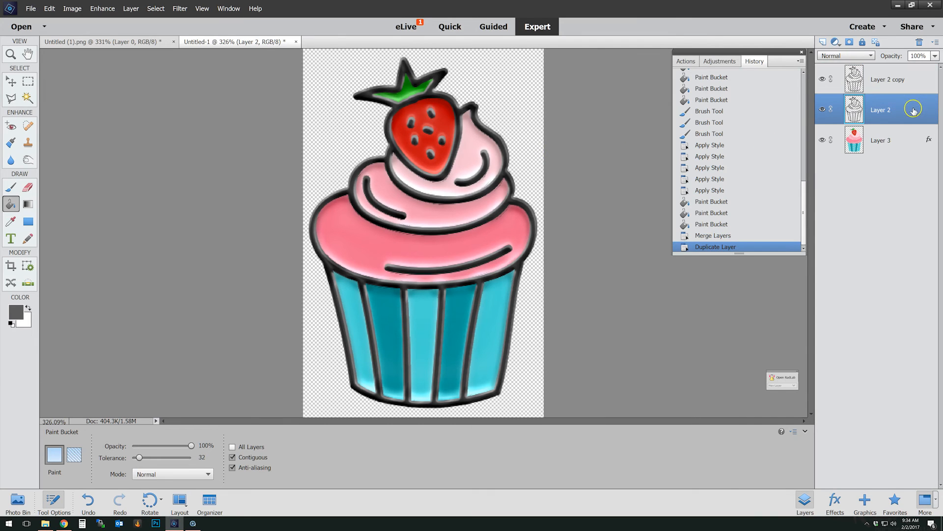
{"action": "left_click", "coordinate": [876, 80]}
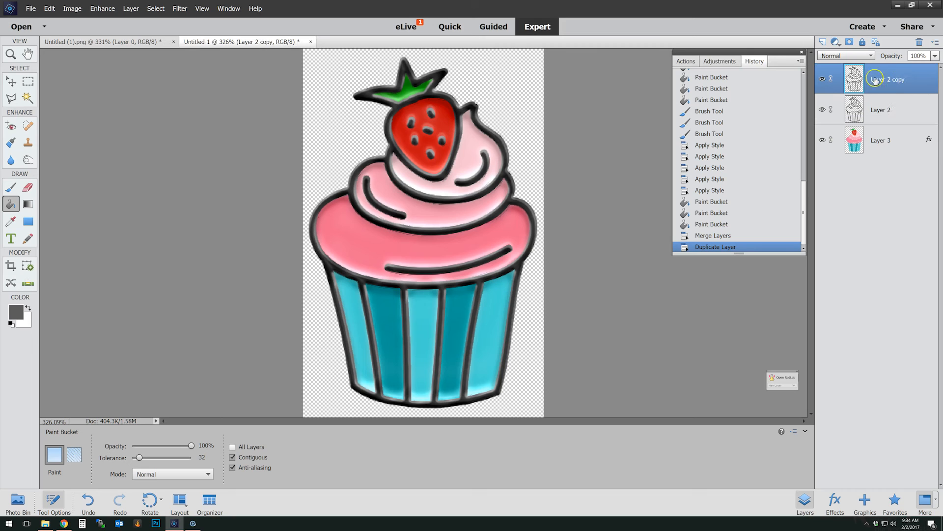
{"action": "left_click", "coordinate": [898, 112]}
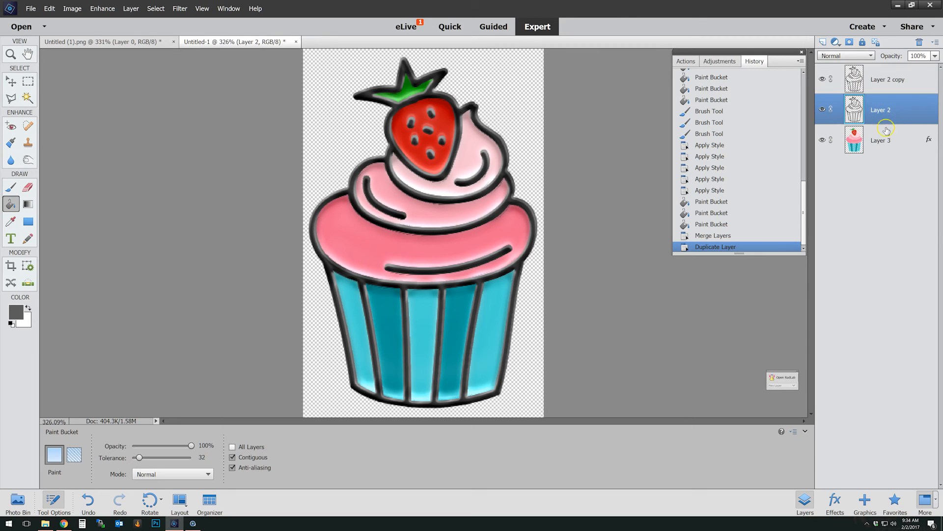
{"action": "left_click", "coordinate": [822, 80]}
Step: Try merging outline Layer 2 with the color fills on Layer 3, and undo the merge
{"action": "left_click", "coordinate": [897, 144], "text": "shift"}
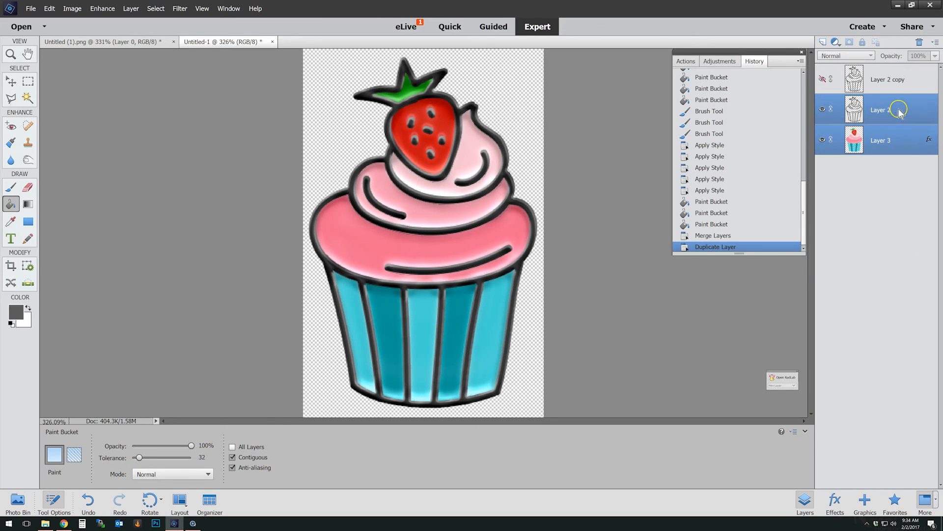
{"action": "right_click", "coordinate": [893, 111]}
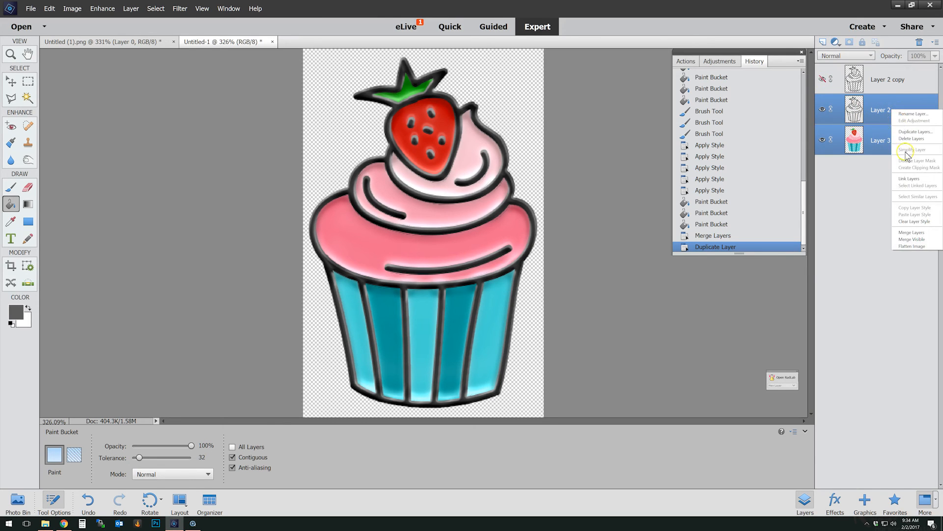
{"action": "left_click", "coordinate": [911, 233]}
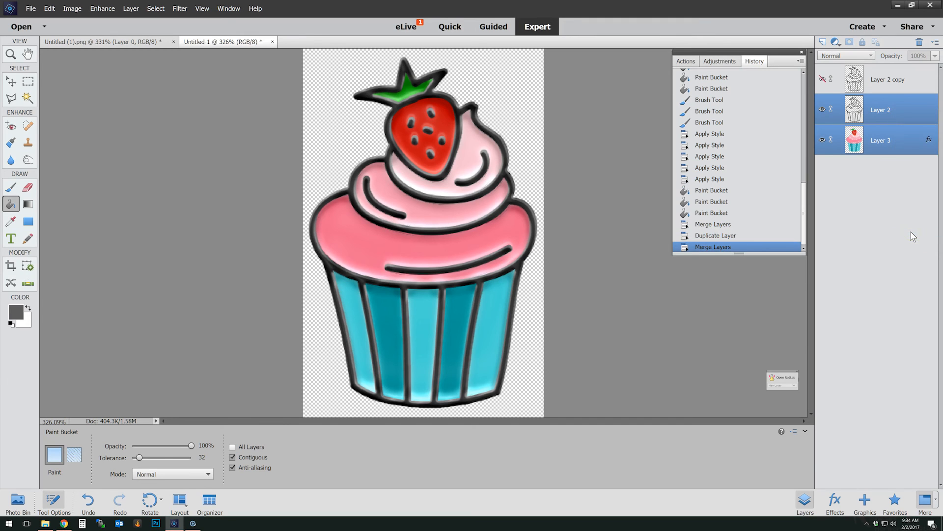
{"action": "left_click", "coordinate": [900, 81]}
{"action": "left_click", "coordinate": [822, 78]}
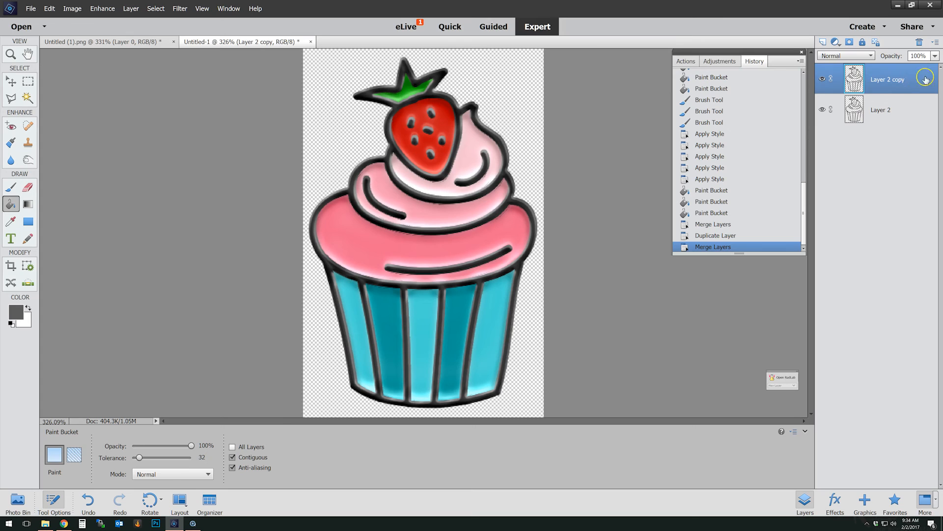
{"action": "left_click", "coordinate": [822, 78]}
{"action": "key", "text": "ctrl+z"}
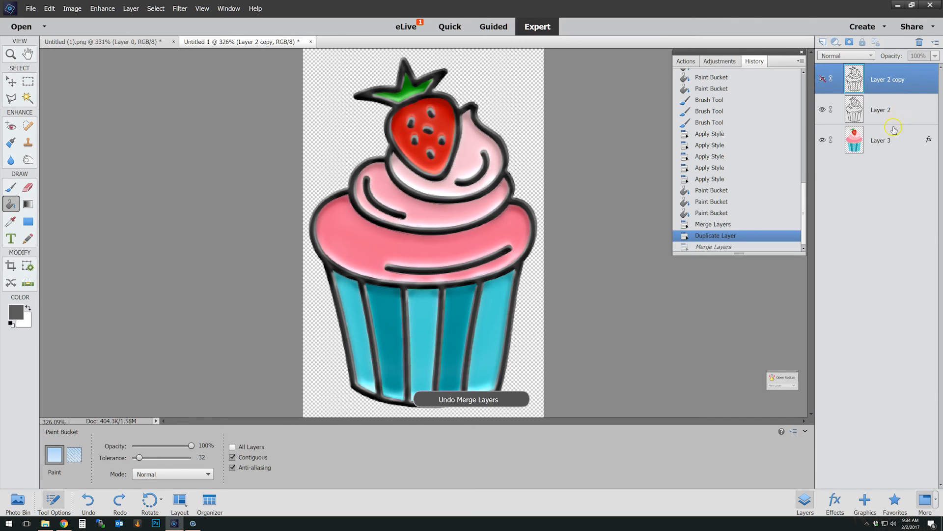
Step: Merge outline Layer 2 with the color fills on Layer 3, leaving Layer 2 copy separate
{"action": "left_click", "coordinate": [893, 127]}
{"action": "left_click", "coordinate": [854, 114], "text": "shift"}
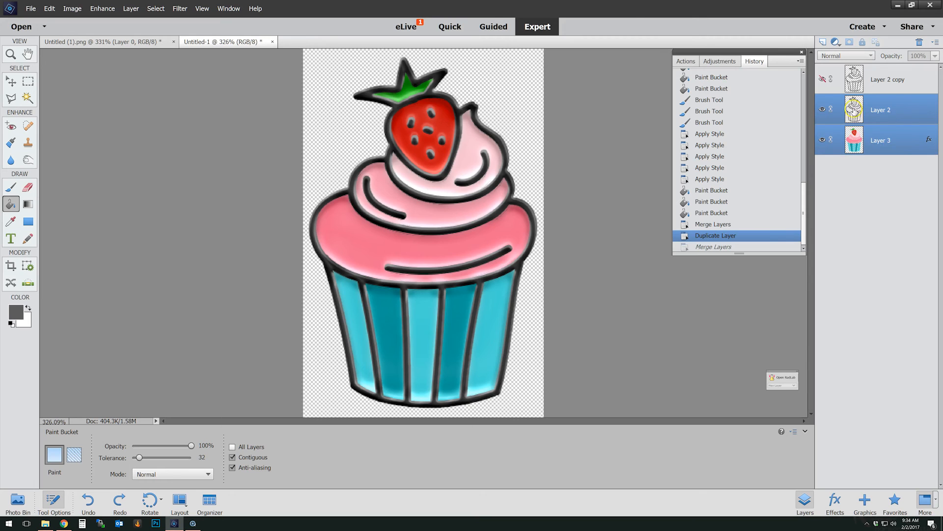
{"action": "right_click", "coordinate": [854, 112]}
{"action": "left_click", "coordinate": [868, 232]}
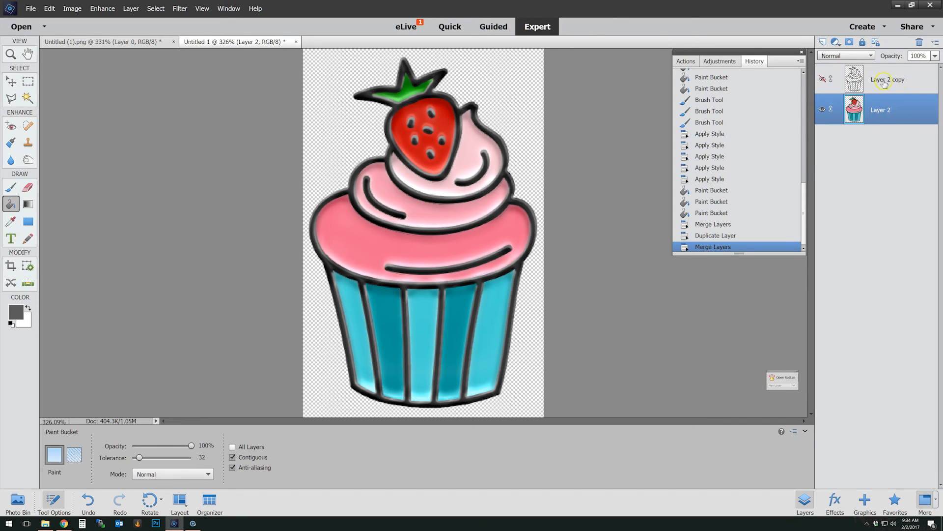
Step: Show Layer 2 copy again and clip it to the merged cupcake on Layer 2
{"action": "left_click", "coordinate": [823, 80]}
{"action": "left_click", "coordinate": [905, 80]}
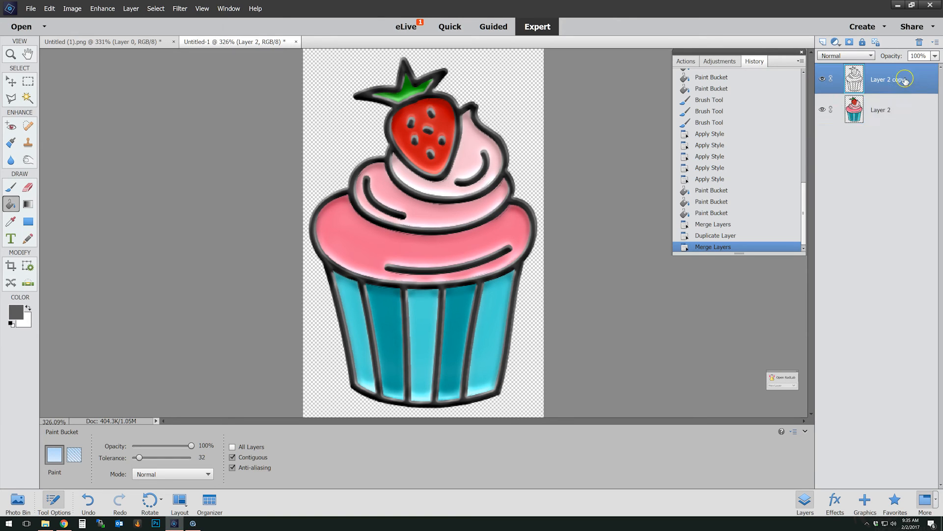
{"action": "key", "text": "ctrl+g"}
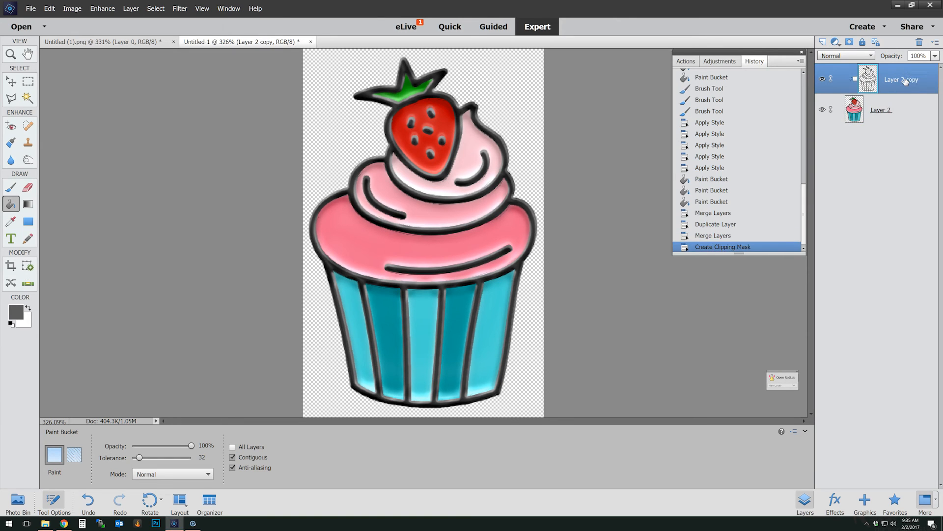
Step: Apply the second-to-last style of the mommyish set to the clipped Layer 2 copy
{"action": "left_click", "coordinate": [835, 506]}
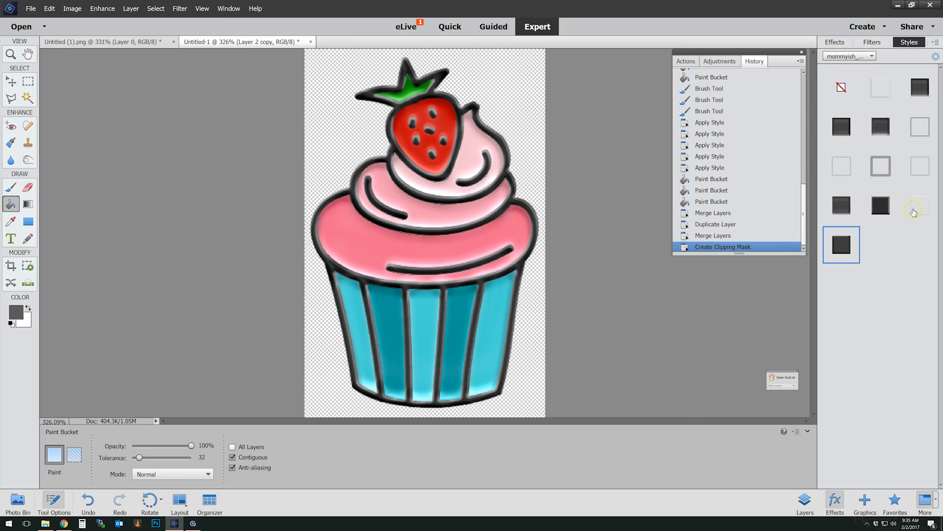
{"action": "left_click", "coordinate": [914, 212]}
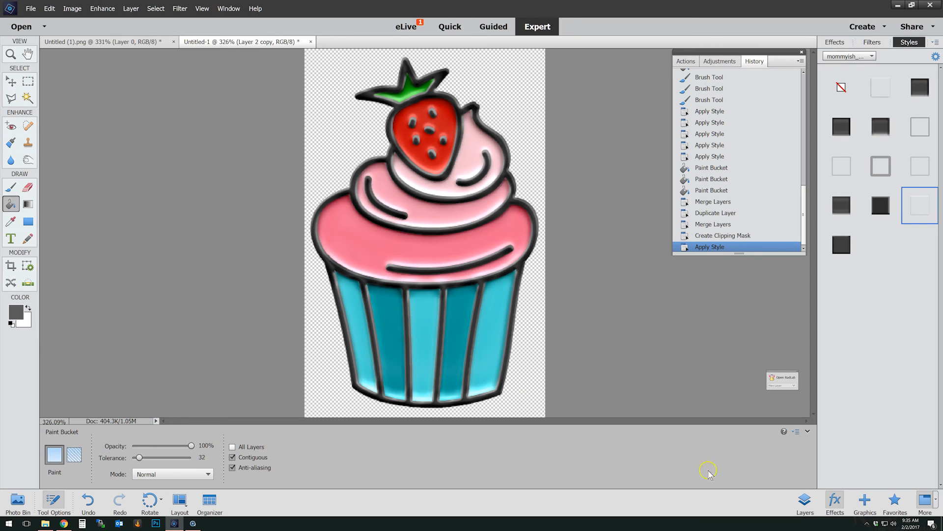
{"action": "left_click", "coordinate": [804, 502]}
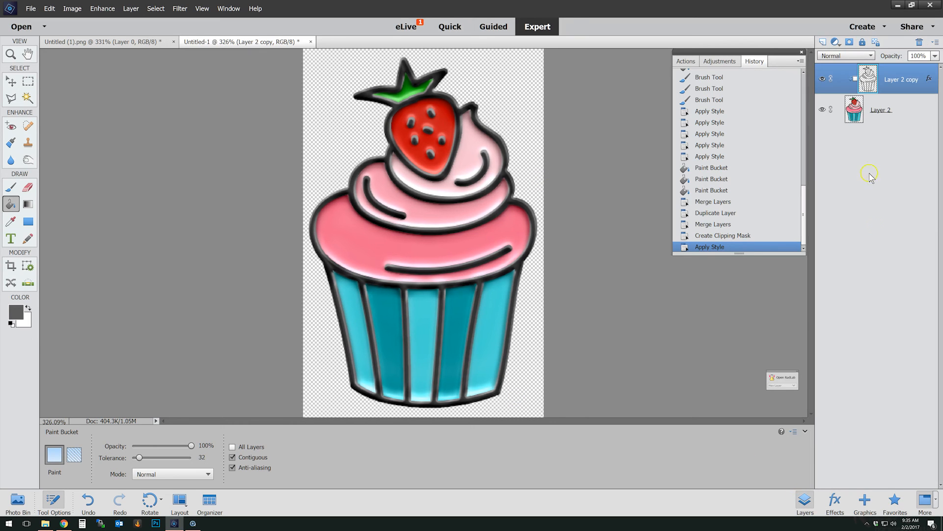
Step: Merge the visible layers into one and run the Give It Depth action from the Mommyish Enamel Pin Builder set
{"action": "right_click", "coordinate": [897, 115]}
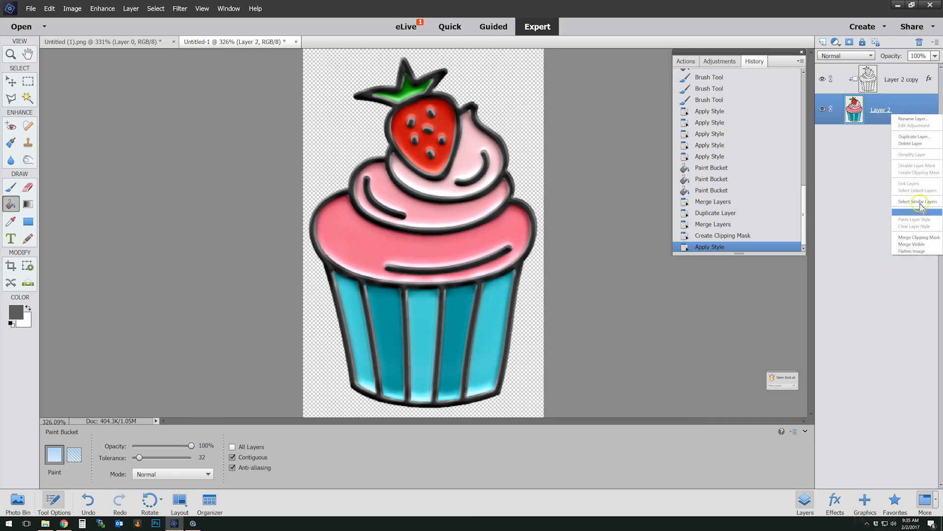
{"action": "left_click", "coordinate": [918, 245]}
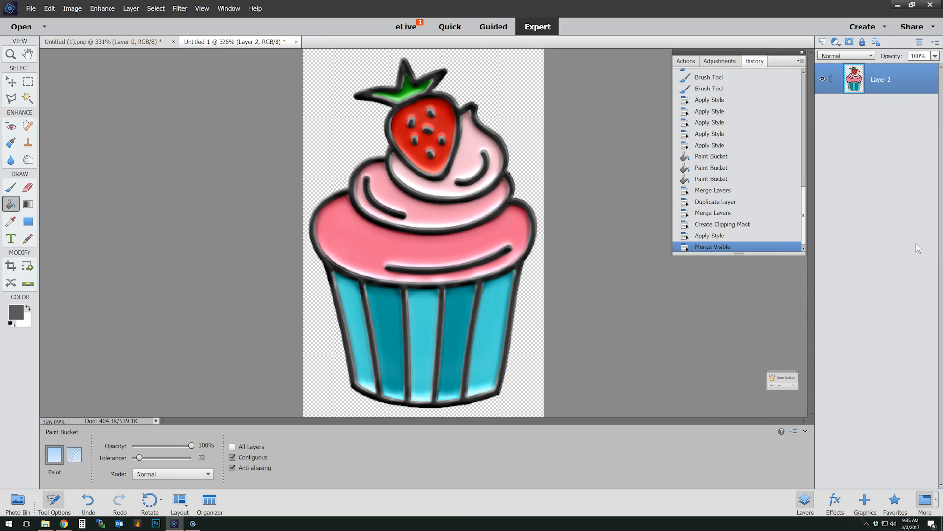
{"action": "left_click", "coordinate": [691, 62]}
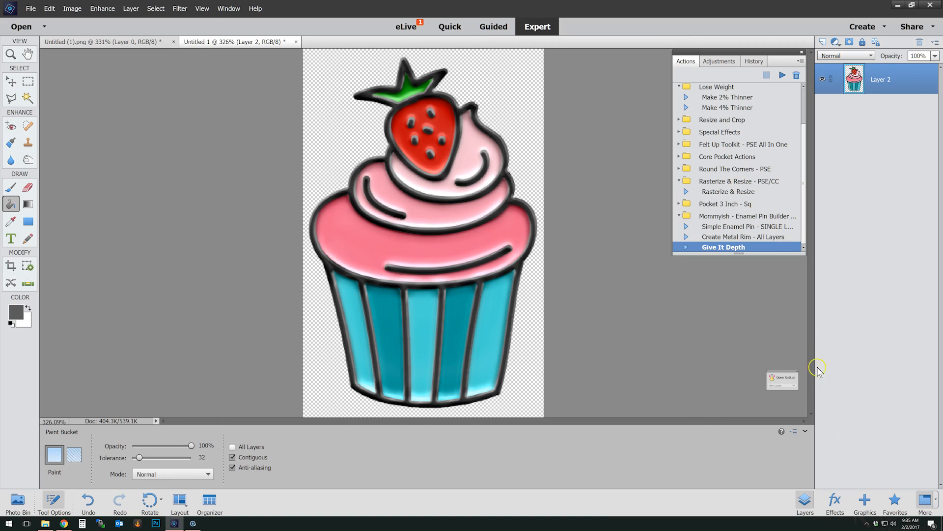
{"action": "left_click", "coordinate": [782, 76]}
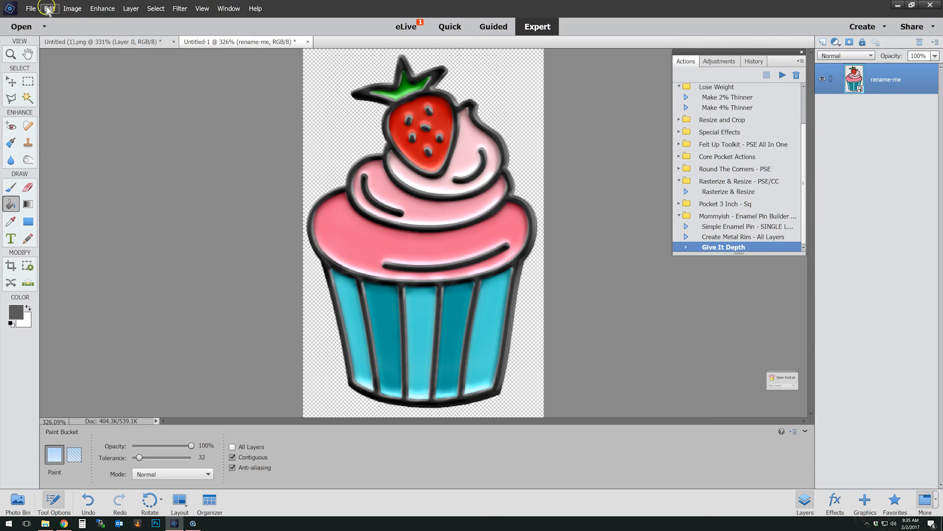
{"action": "left_click", "coordinate": [30, 8]}
{"action": "left_click", "coordinate": [52, 77]}
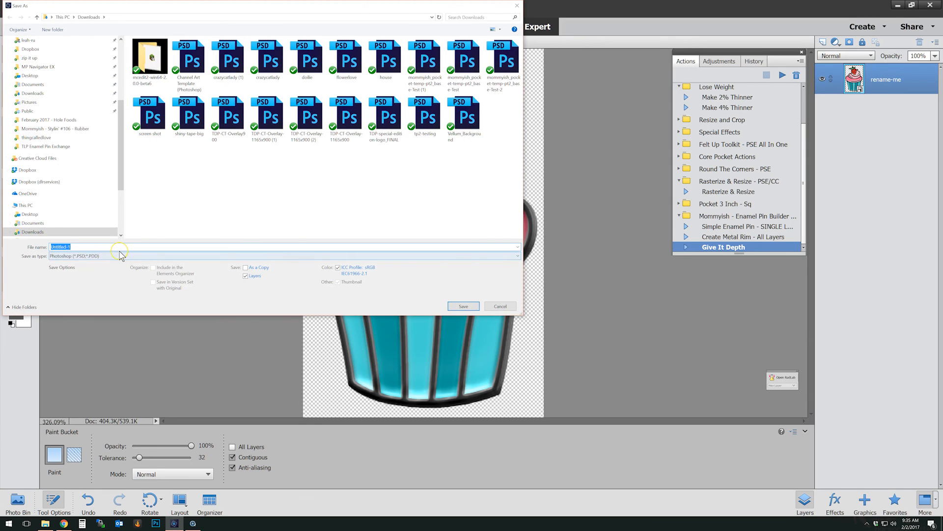
{"action": "type", "text": "you"}
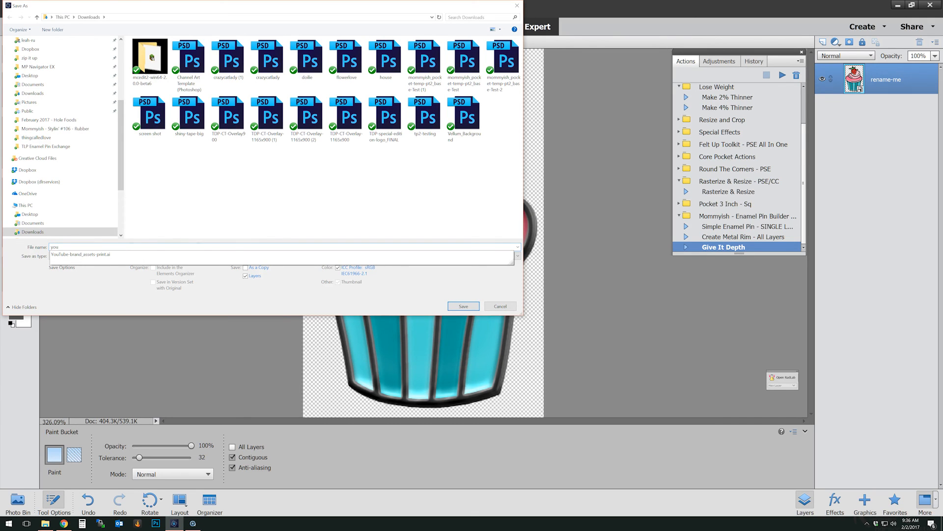
{"action": "left_click", "coordinate": [158, 312]}
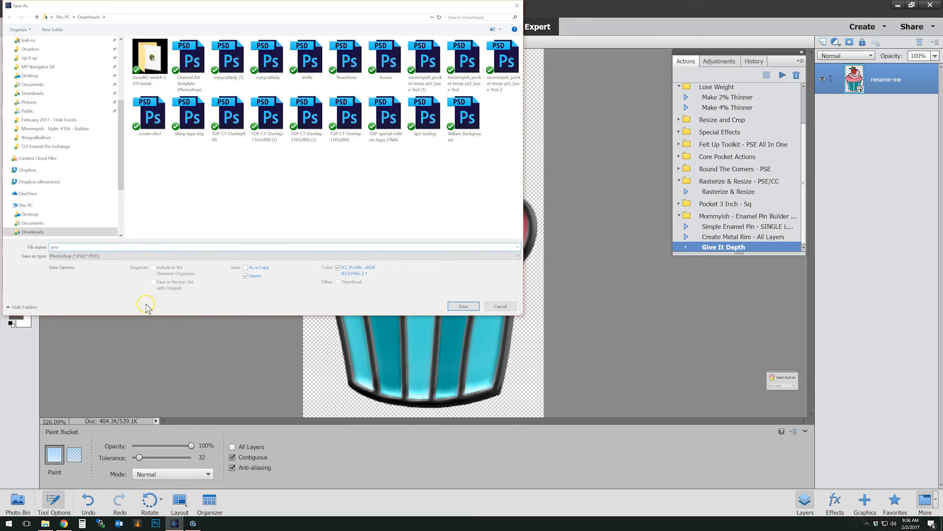
{"action": "left_click", "coordinate": [501, 306]}
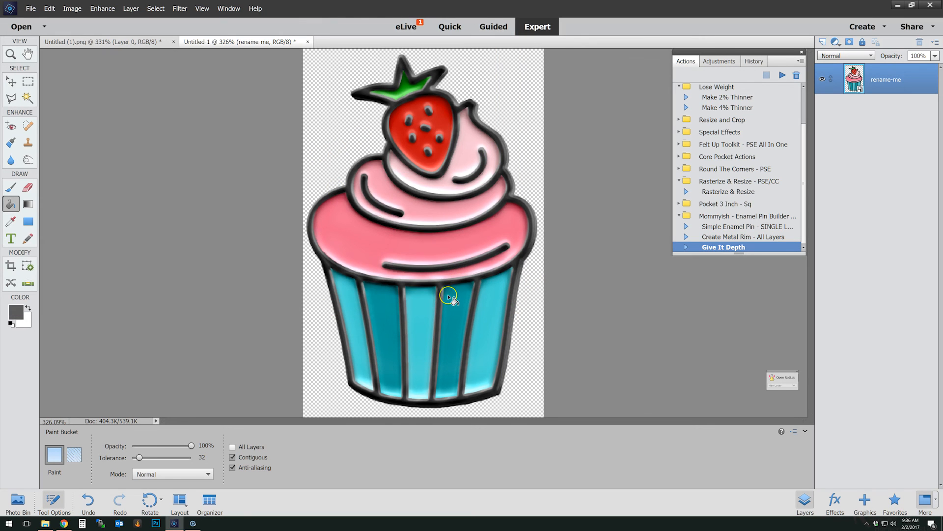